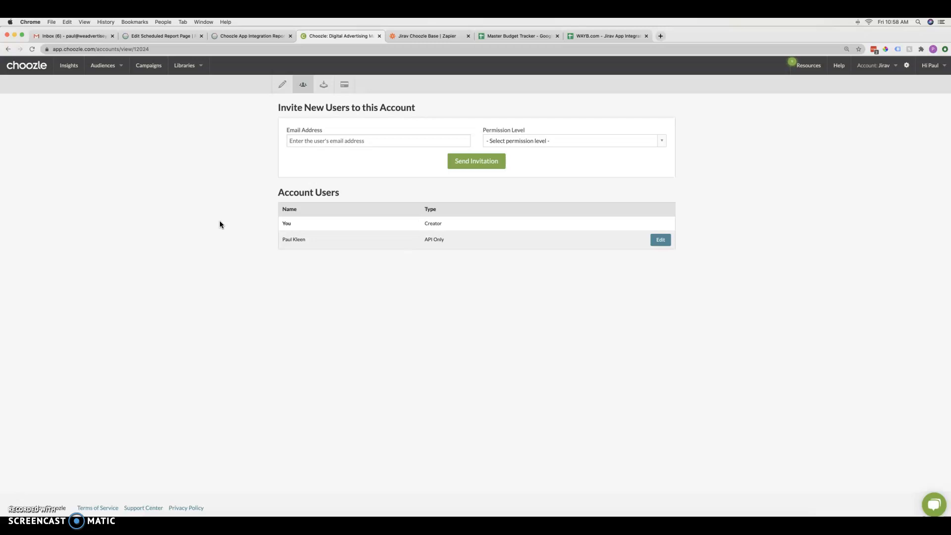
Check the API Only user in the Choozle account's user list, and switch to the scheduled report page in ReportGarden
{"action": "triple_click", "coordinate": [425, 241]}
{"action": "left_click", "coordinate": [418, 238]}
{"action": "left_click", "coordinate": [168, 35]}
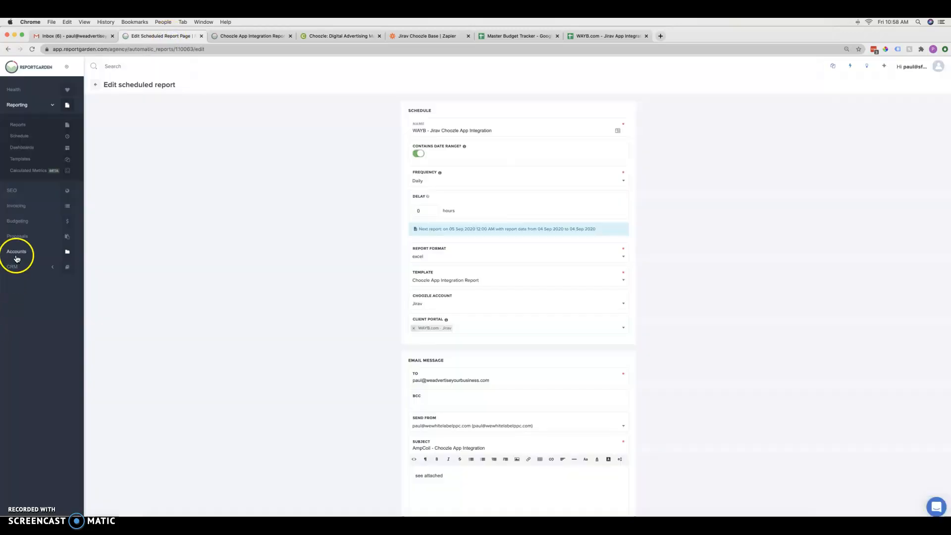
{"action": "scroll", "coordinate": [22, 61], "scroll_direction": "up", "scroll_amount": 5}
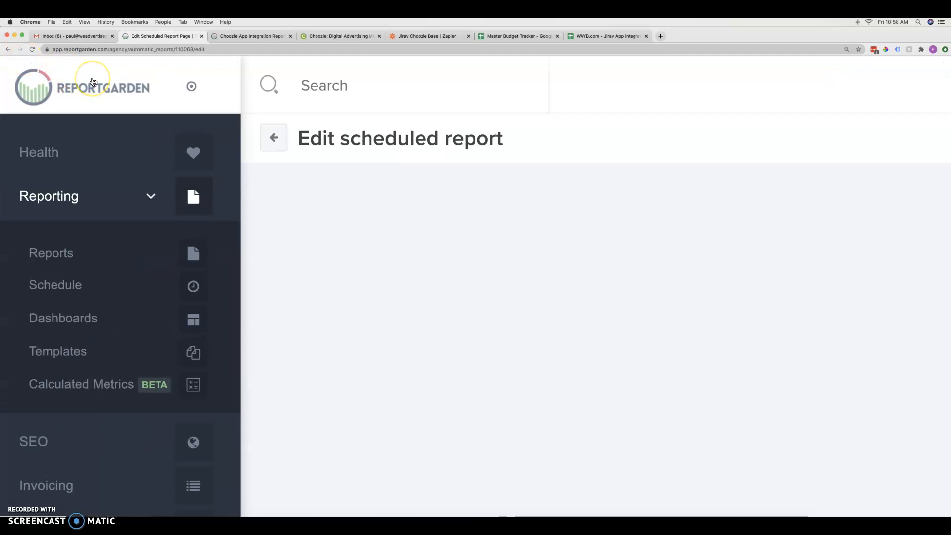
{"action": "scroll", "coordinate": [92, 82], "scroll_direction": "down", "scroll_amount": 5}
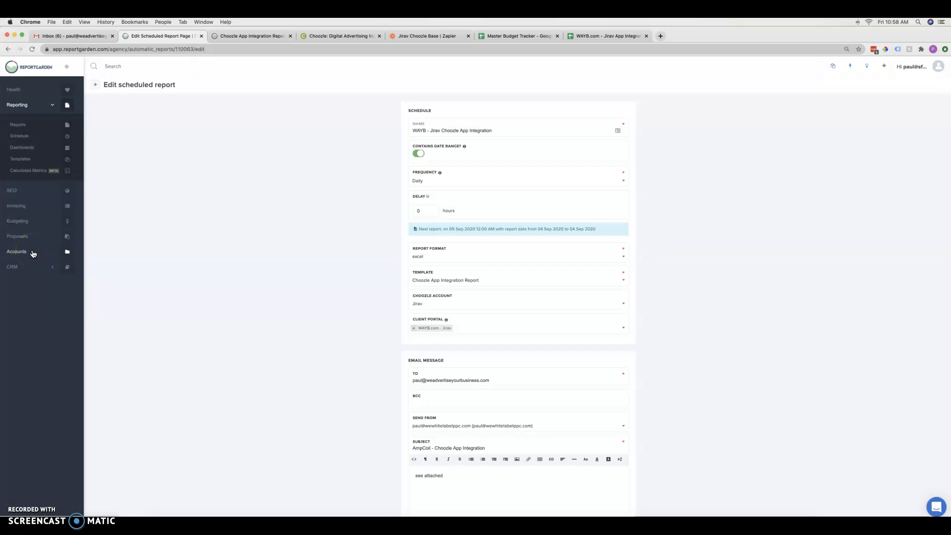
Inspect the data source, metrics and date range of both overview widgets in the Choozle App Integration Report template
{"action": "left_click", "coordinate": [240, 34]}
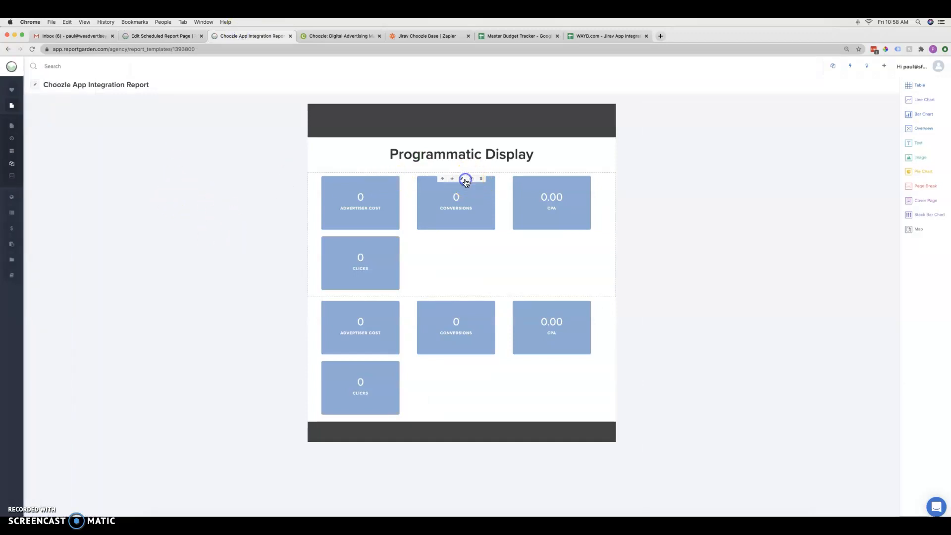
{"action": "left_click", "coordinate": [464, 179]}
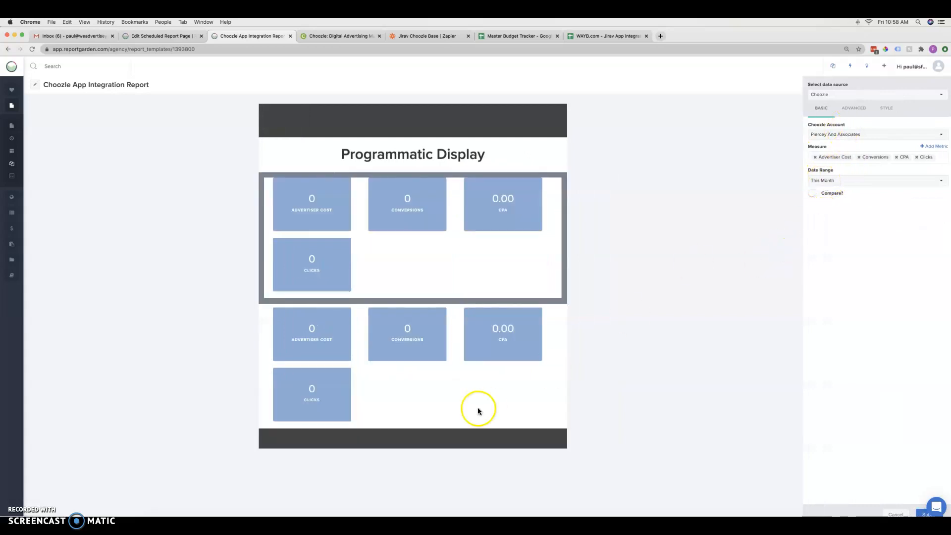
{"action": "left_click", "coordinate": [902, 512]}
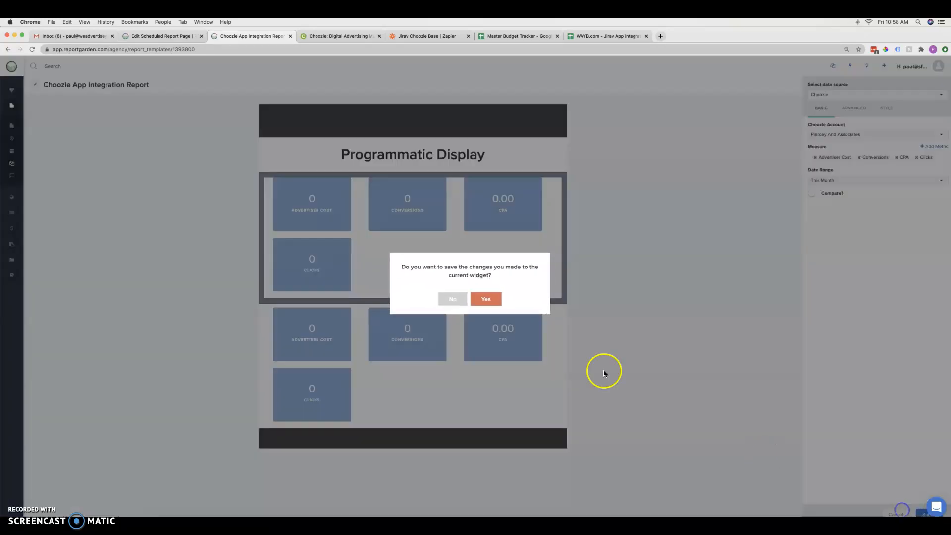
{"action": "left_click", "coordinate": [484, 299]}
{"action": "left_click", "coordinate": [458, 304]}
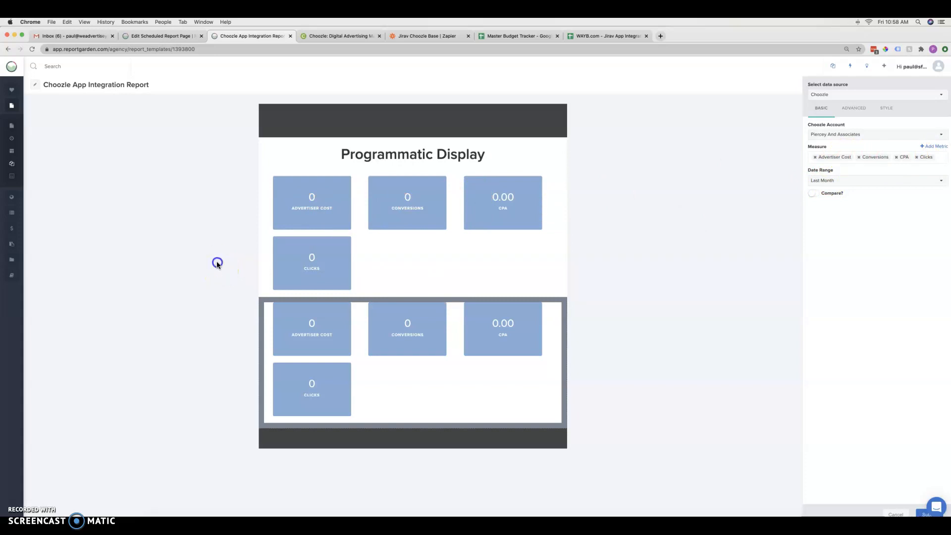
Review the scheduled report's frequency, delay, format, template, Choozle account, client portal and email recipient
{"action": "left_click", "coordinate": [157, 36]}
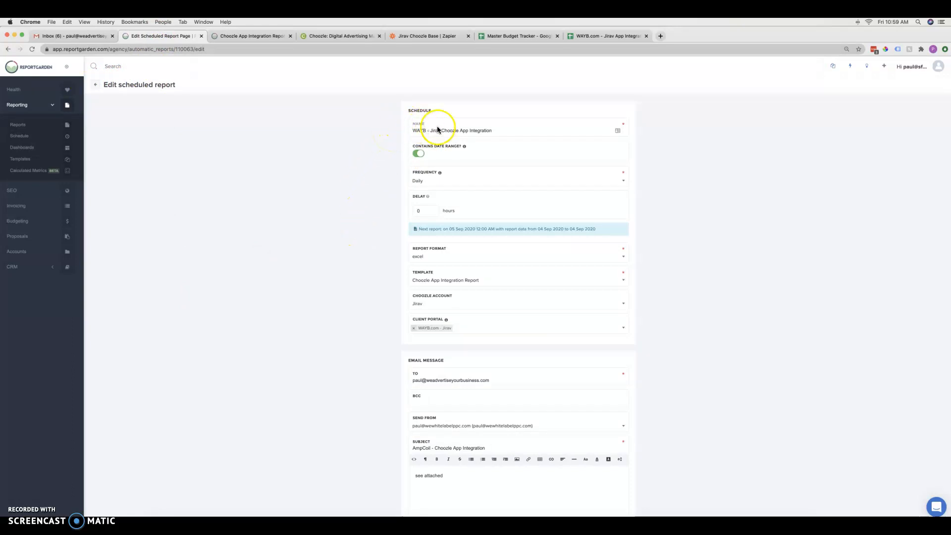
{"action": "scroll", "coordinate": [479, 181], "scroll_direction": "up", "scroll_amount": 5}
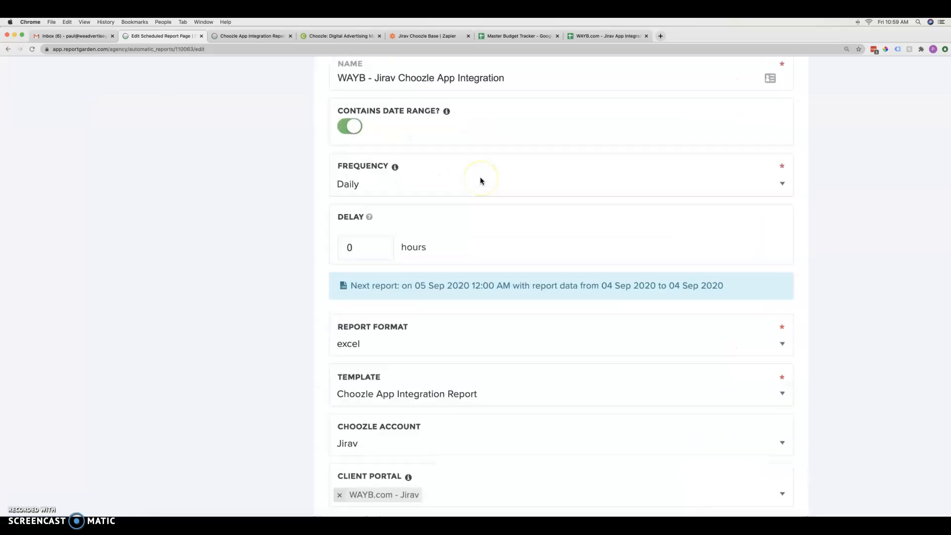
{"action": "scroll", "coordinate": [397, 146], "scroll_direction": "up", "scroll_amount": 1}
{"action": "scroll", "coordinate": [369, 134], "scroll_direction": "down", "scroll_amount": 1}
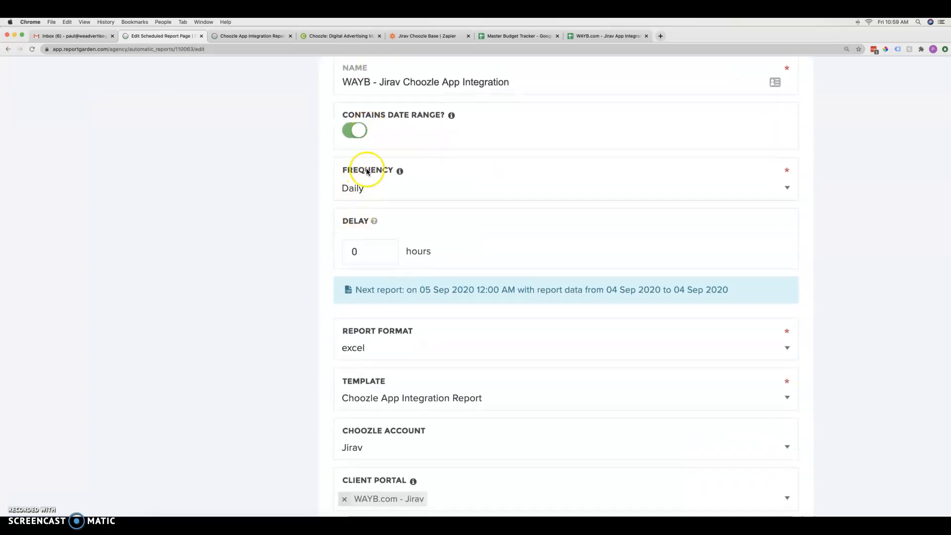
{"action": "scroll", "coordinate": [294, 275], "scroll_direction": "down", "scroll_amount": 3}
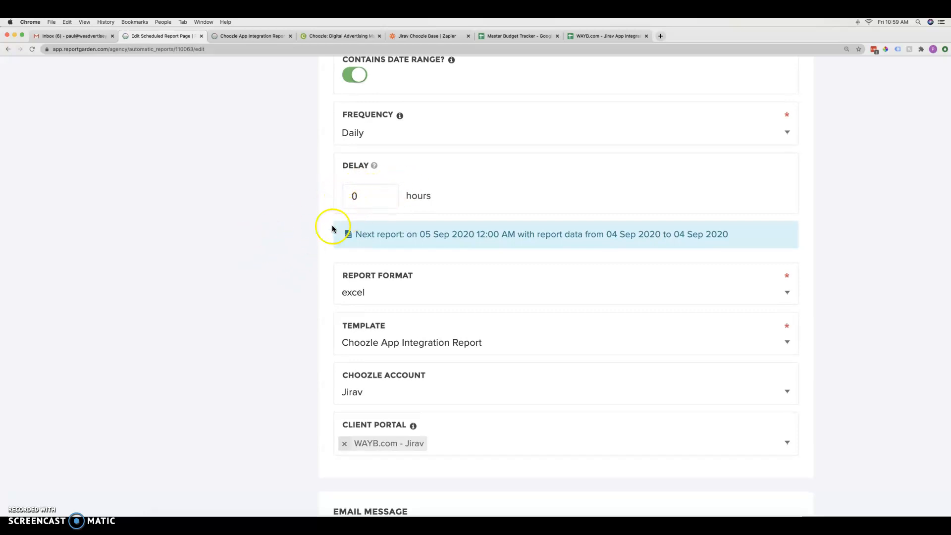
{"action": "scroll", "coordinate": [322, 248], "scroll_direction": "down", "scroll_amount": 1}
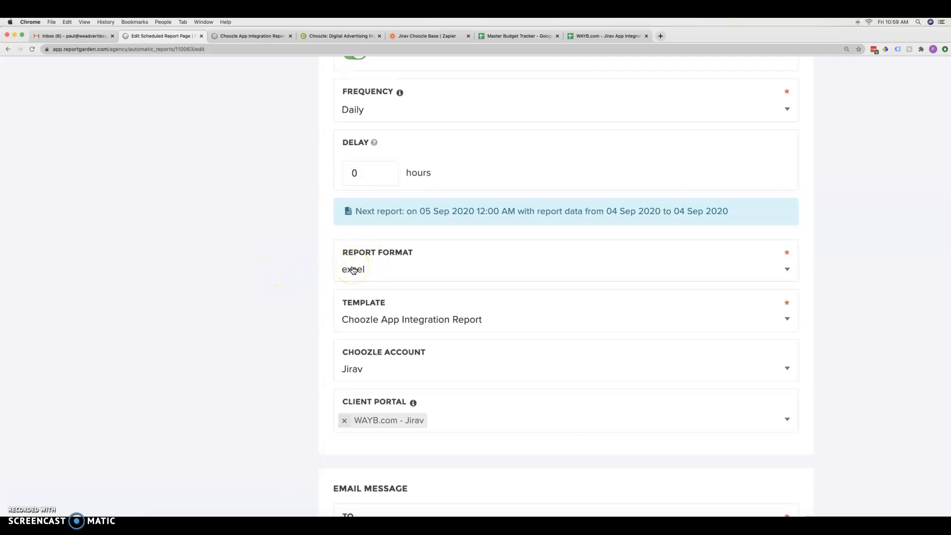
{"action": "scroll", "coordinate": [295, 286], "scroll_direction": "down", "scroll_amount": 1}
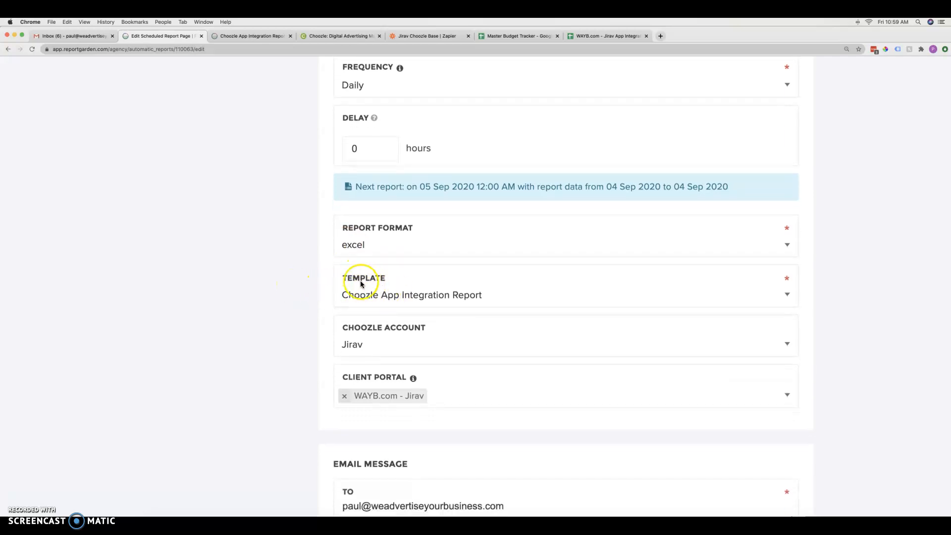
{"action": "left_click", "coordinate": [246, 33]}
{"action": "left_click", "coordinate": [197, 33]}
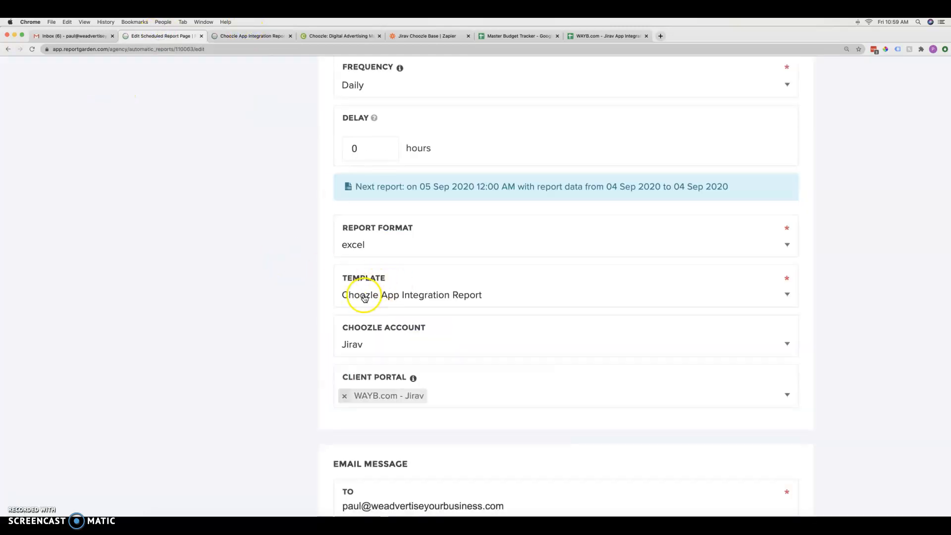
{"action": "scroll", "coordinate": [253, 359], "scroll_direction": "down", "scroll_amount": 1}
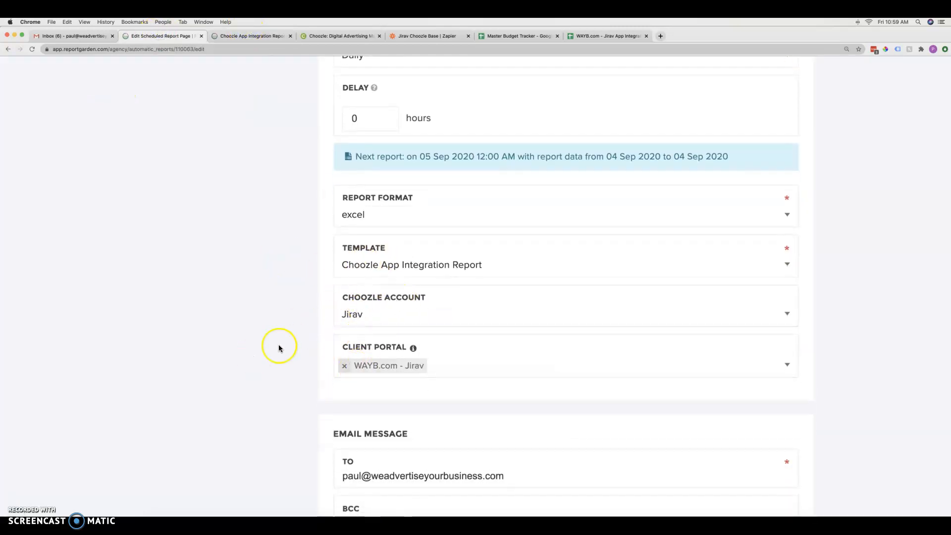
{"action": "scroll", "coordinate": [278, 348], "scroll_direction": "down", "scroll_amount": 4}
{"action": "scroll", "coordinate": [278, 348], "scroll_direction": "down", "scroll_amount": 4}
{"action": "triple_click", "coordinate": [371, 266]}
{"action": "left_click", "coordinate": [265, 278]}
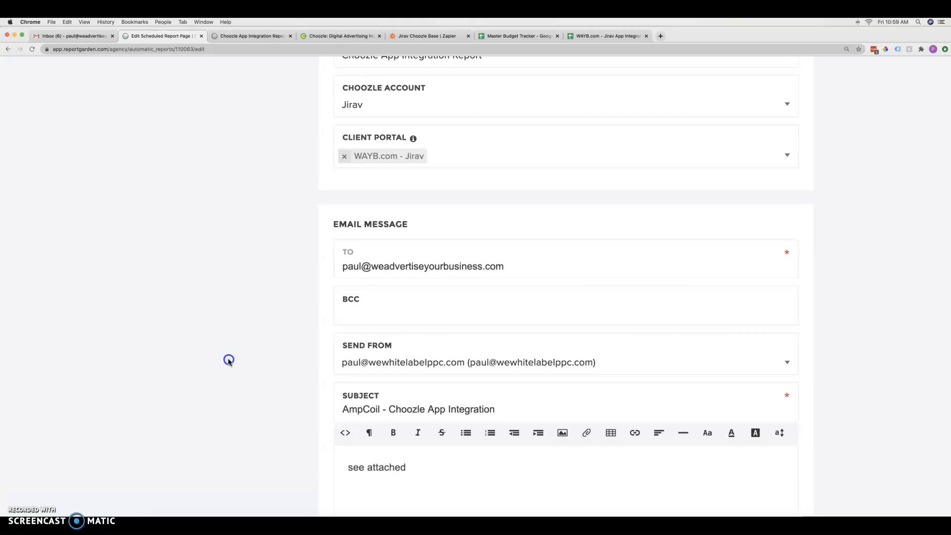
Change the scheduled report's email subject to "Jirav - Choozle App Integration" and save the report
{"action": "left_click", "coordinate": [351, 409]}
{"action": "double_click", "coordinate": [351, 410]}
{"action": "type", "text": "Jirav"}
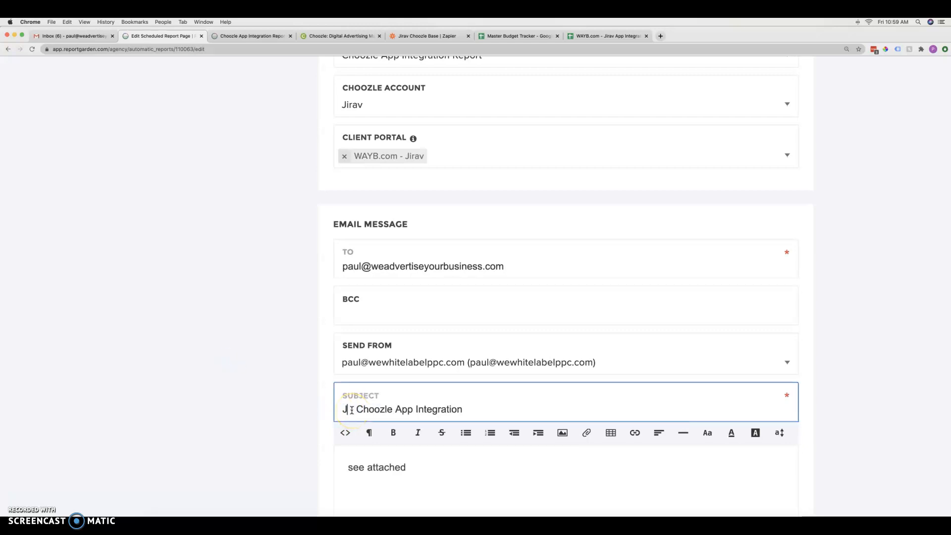
{"action": "left_click", "coordinate": [207, 396]}
{"action": "scroll", "coordinate": [206, 393], "scroll_direction": "down", "scroll_amount": 5}
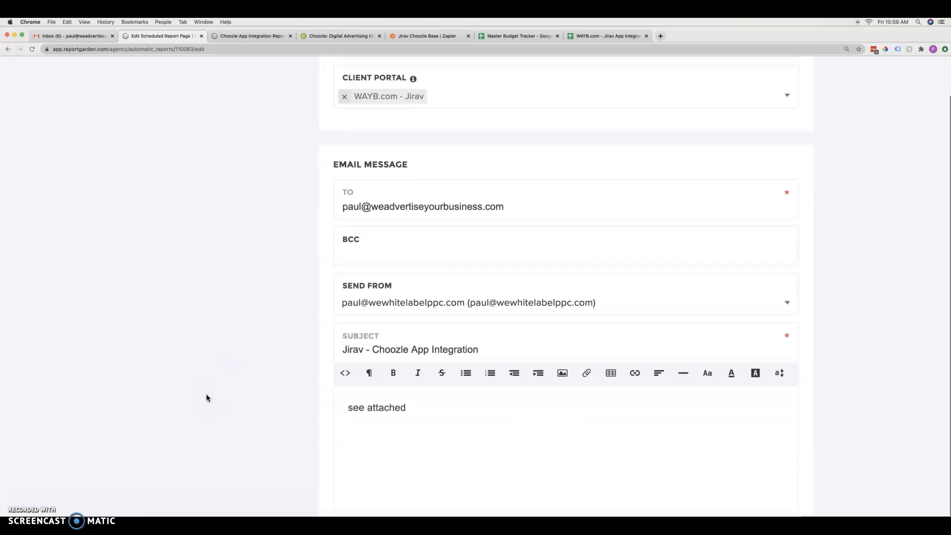
{"action": "left_click", "coordinate": [761, 495]}
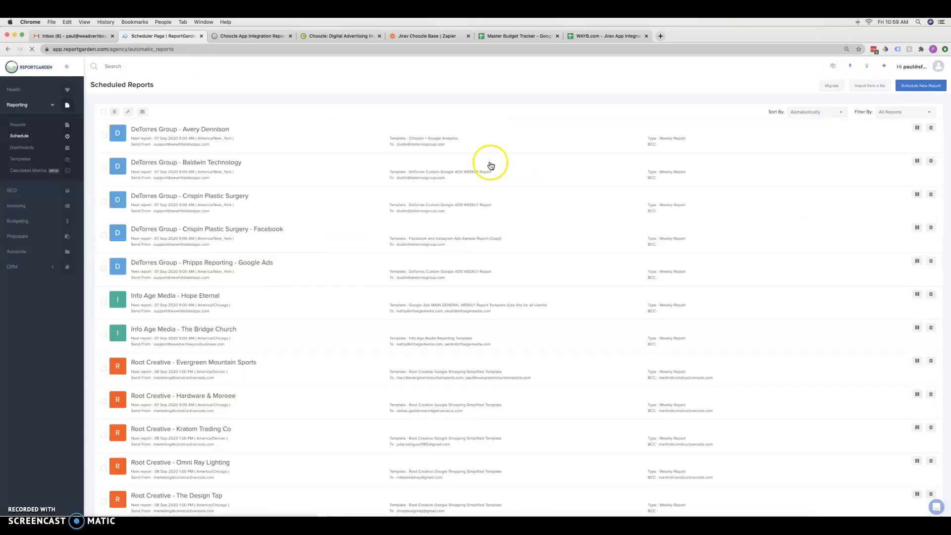
Search the second page of scheduled reports for "jira" and open WAYB - Jirav Choozle App Integration
{"action": "scroll", "coordinate": [249, 149], "scroll_direction": "down", "scroll_amount": 15}
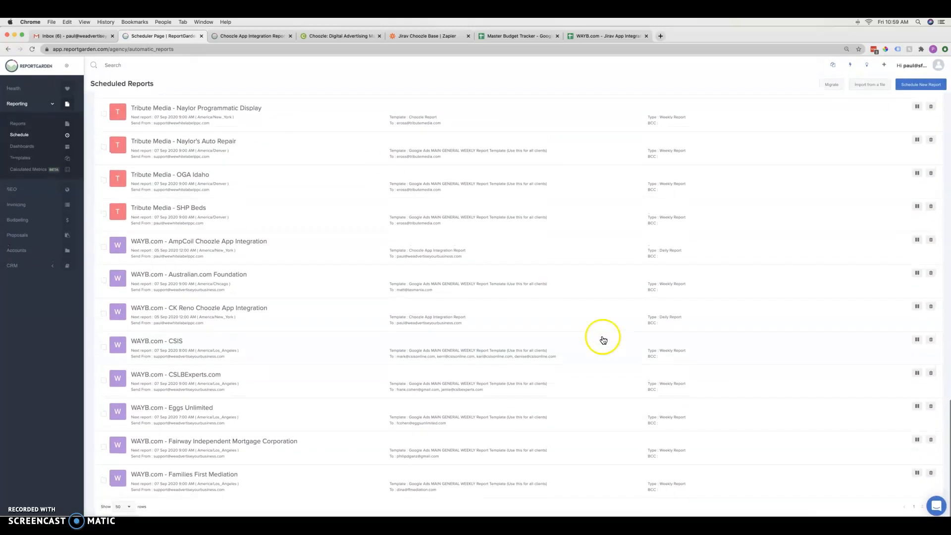
{"action": "left_click", "coordinate": [922, 510]}
{"action": "key", "text": "cmd+f"}
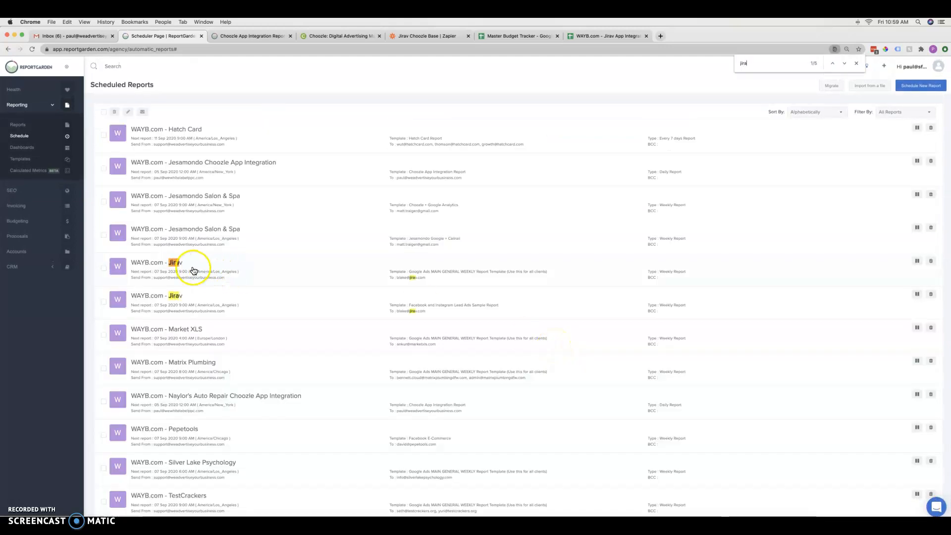
{"action": "key", "text": "Return"}
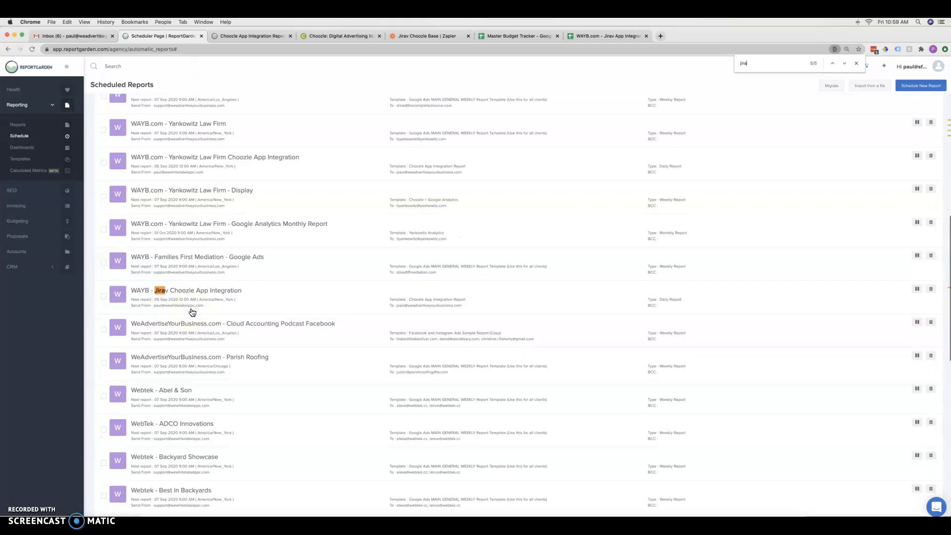
{"action": "left_click", "coordinate": [183, 295]}
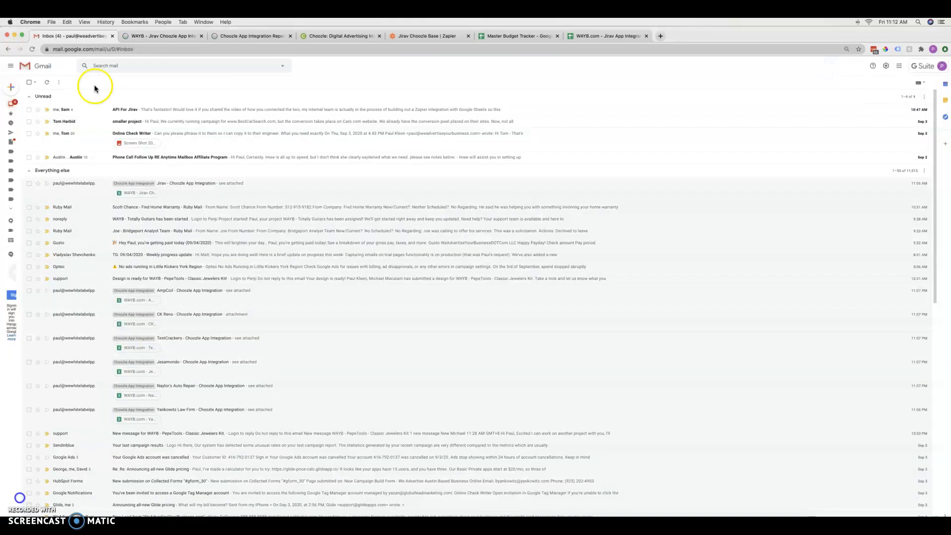
Display the Gmail messages filed under the Choozle App Integration label
{"action": "mouse_move", "coordinate": [13, 129]}
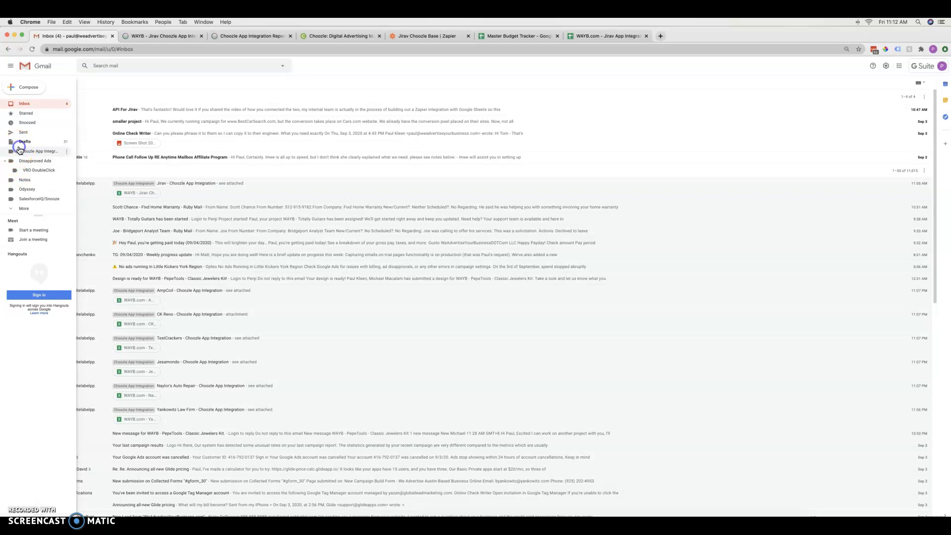
{"action": "left_click", "coordinate": [41, 152]}
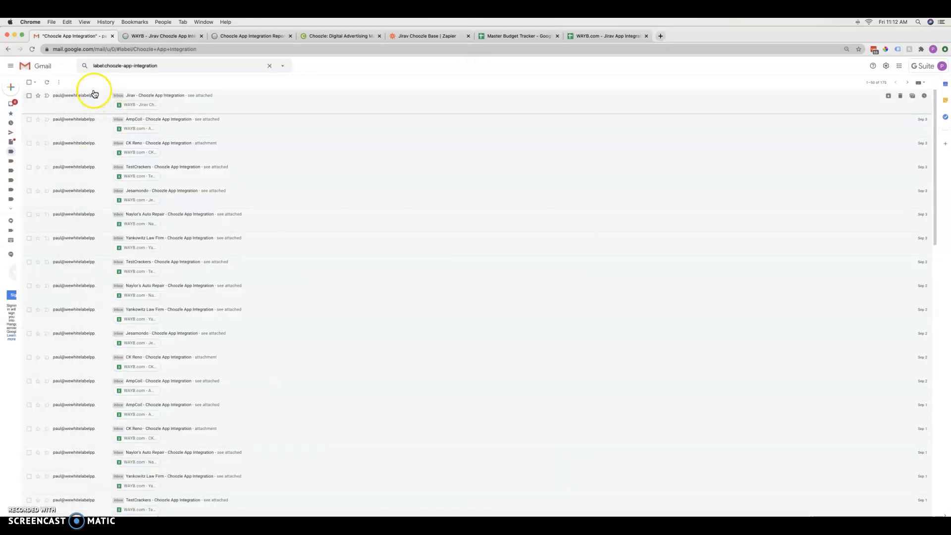
{"action": "mouse_move", "coordinate": [20, 150]}
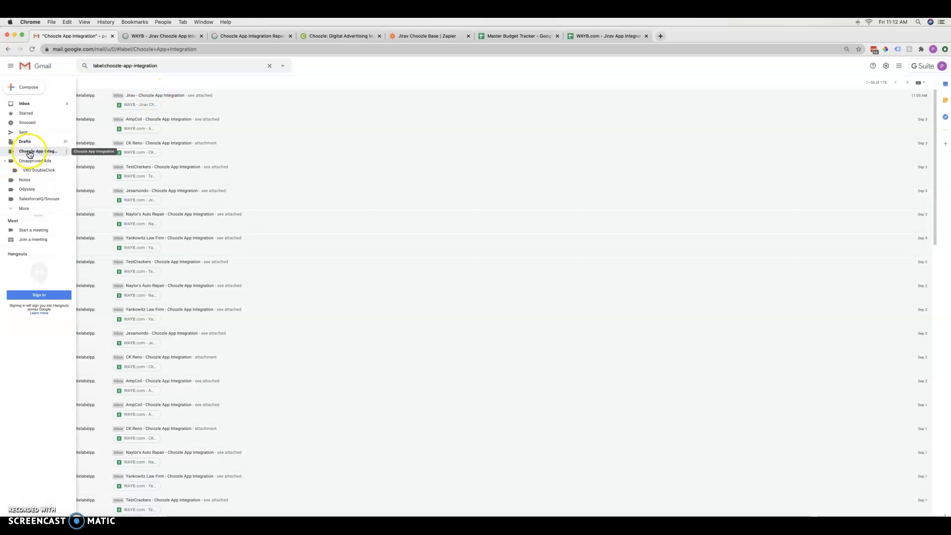
{"action": "left_click", "coordinate": [885, 66]}
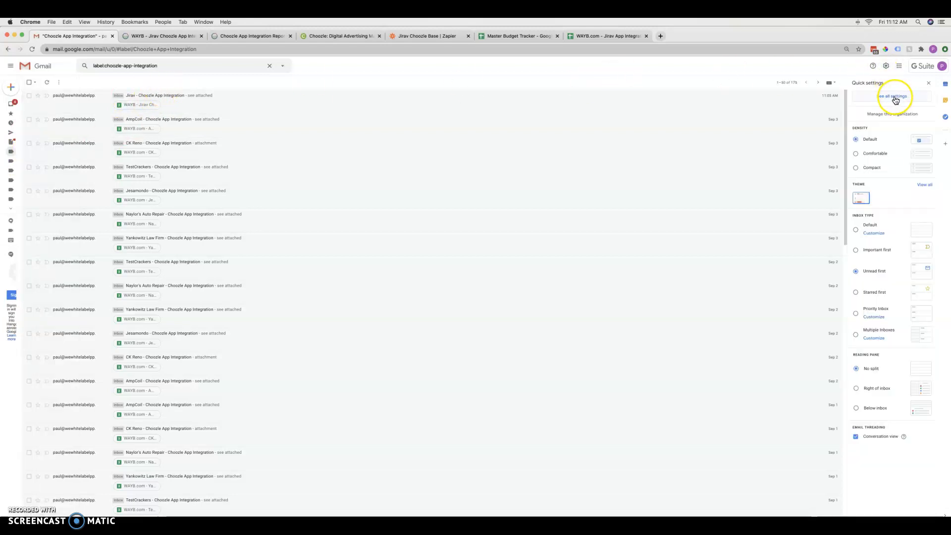
{"action": "left_click", "coordinate": [928, 83]}
Open the "Jirav - Choozle App Integration" email and examine its subject line
{"action": "left_click", "coordinate": [295, 96]}
{"action": "left_click", "coordinate": [923, 120]}
{"action": "left_click", "coordinate": [414, 242]}
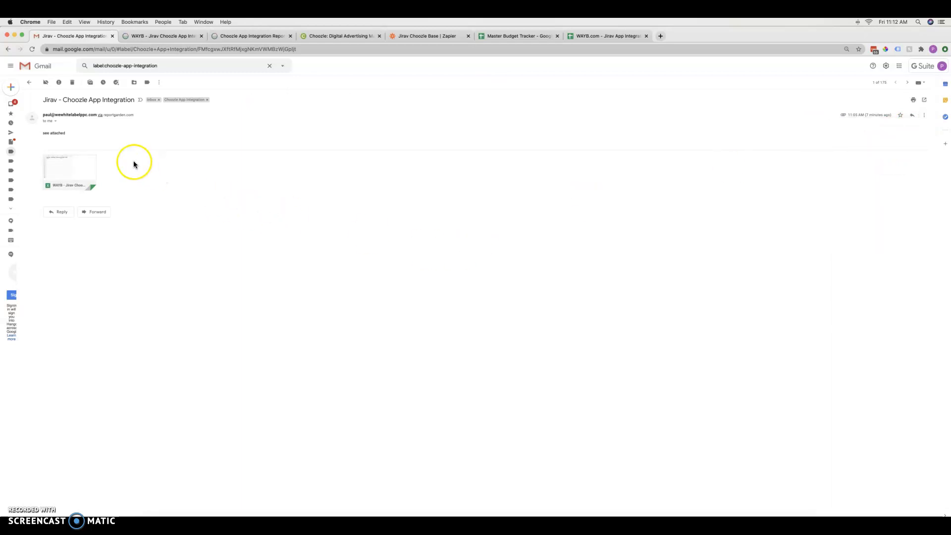
{"action": "triple_click", "coordinate": [92, 99]}
{"action": "left_click", "coordinate": [75, 101]}
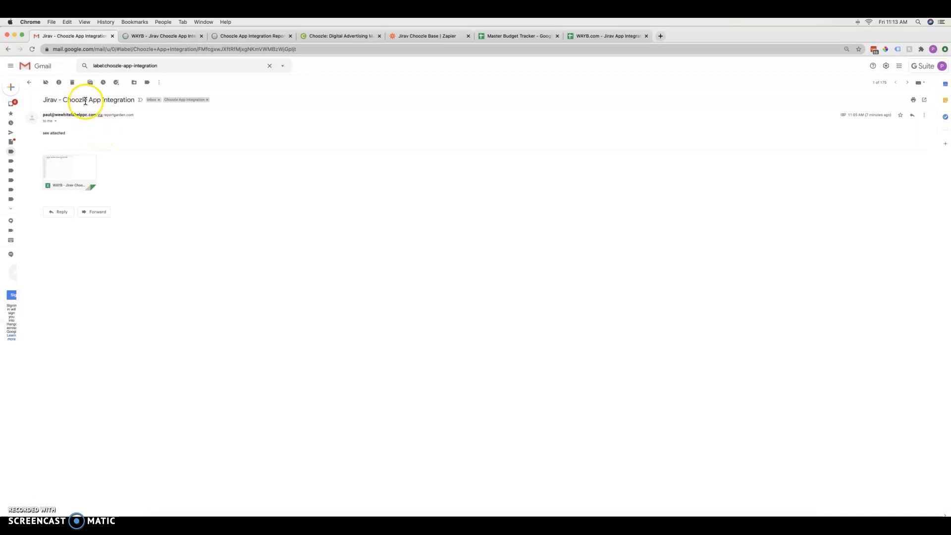
{"action": "triple_click", "coordinate": [85, 101]}
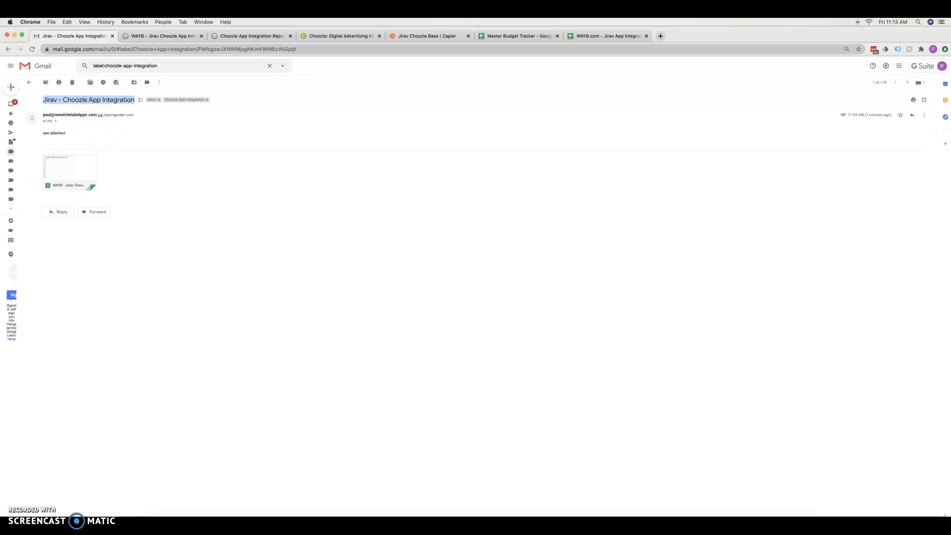
{"action": "left_click", "coordinate": [85, 101]}
{"action": "triple_click", "coordinate": [85, 101]}
Preview the Excel report attached to the Jirav email and return to the message
{"action": "left_click", "coordinate": [66, 172]}
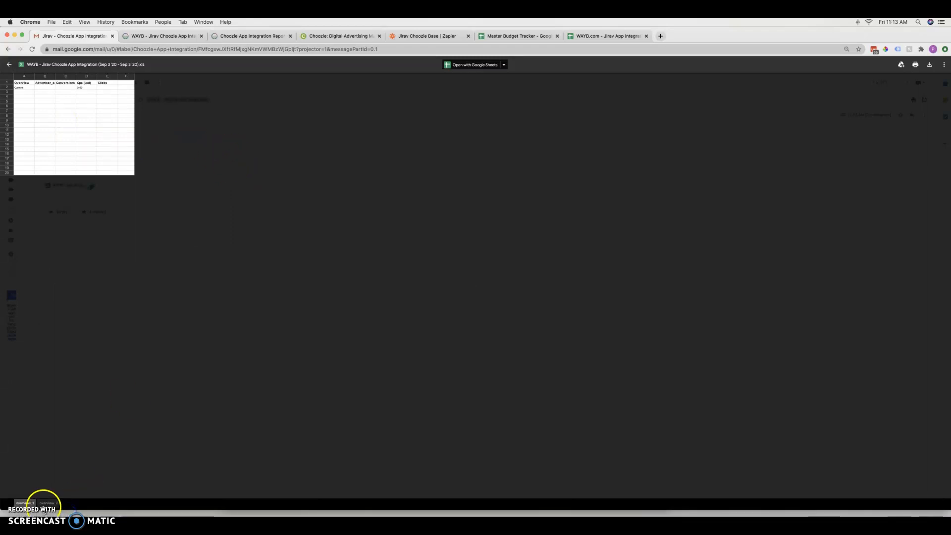
{"action": "left_click", "coordinate": [338, 267]}
{"action": "left_click", "coordinate": [9, 64]}
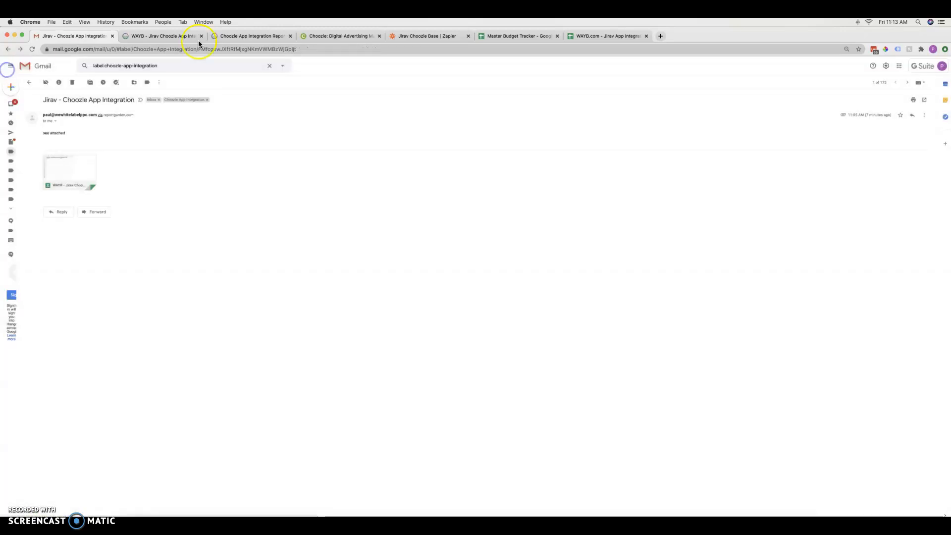
Switch to the Jirav Choozle Base Zap and review the Gmail trigger's app and event, account and attachment settings
{"action": "left_click", "coordinate": [393, 36]}
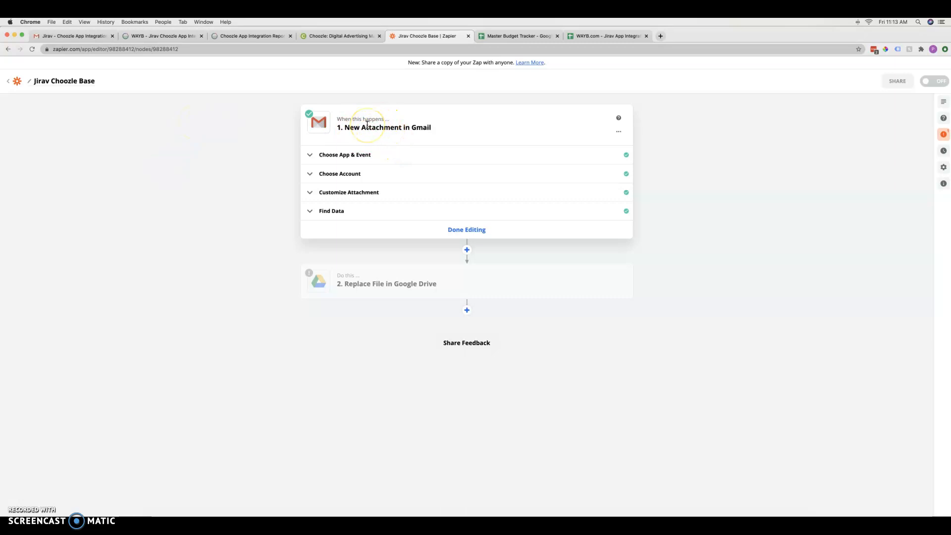
{"action": "left_click", "coordinate": [320, 154]}
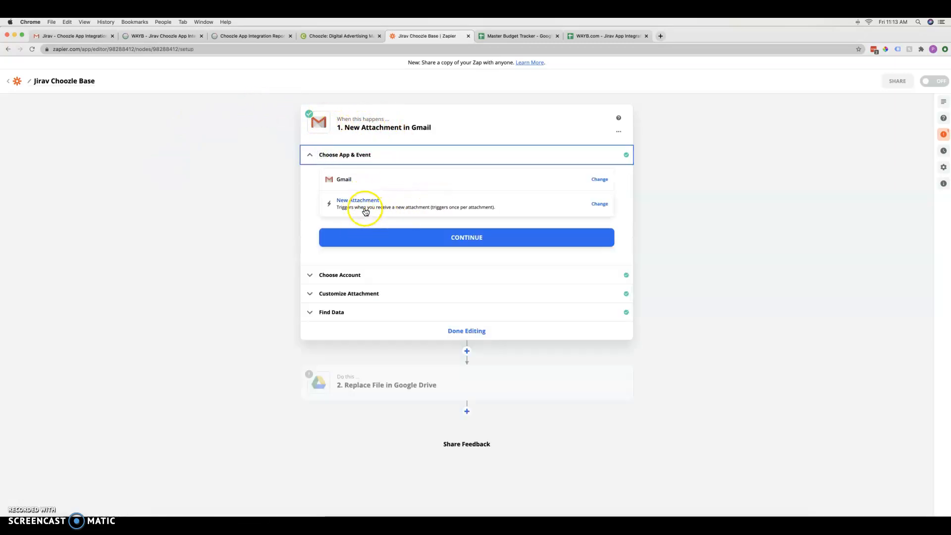
{"action": "left_click", "coordinate": [337, 275]}
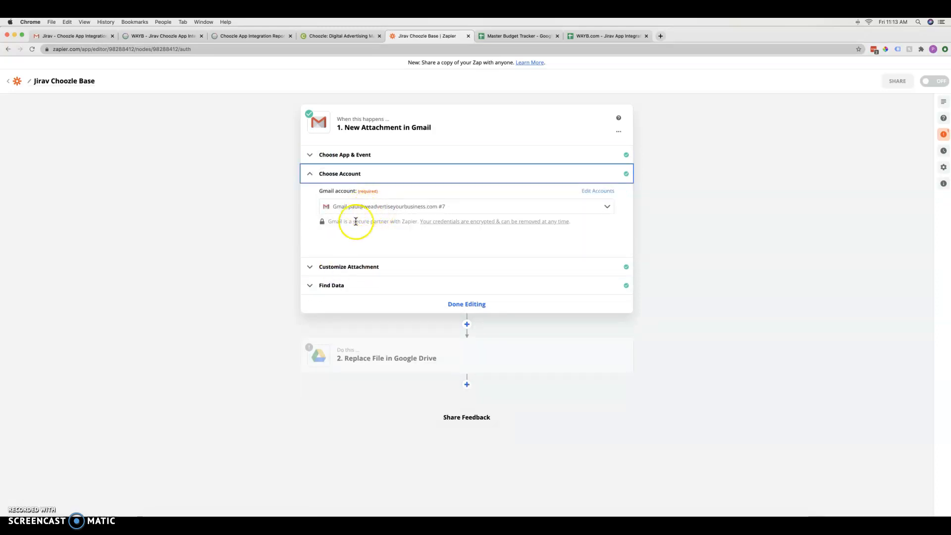
{"action": "left_click", "coordinate": [346, 266]}
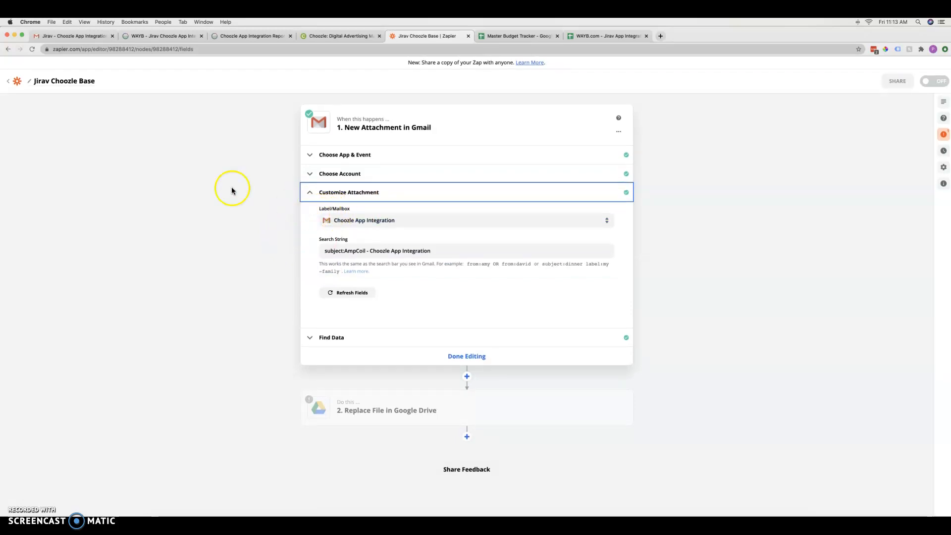
Return to Gmail and view the expanded list of mailbox labels, including Choozle App Integration
{"action": "left_click", "coordinate": [70, 38]}
{"action": "mouse_move", "coordinate": [10, 154]}
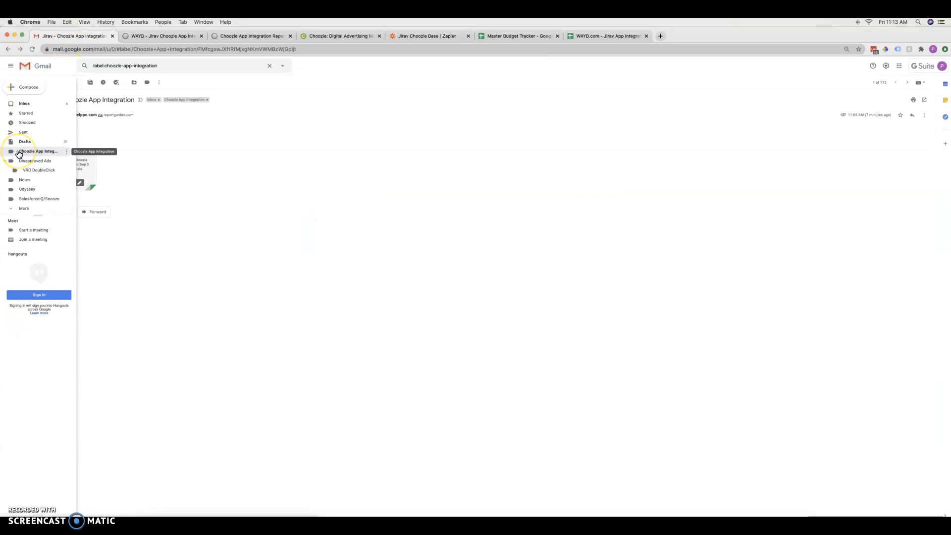
{"action": "left_click", "coordinate": [21, 210]}
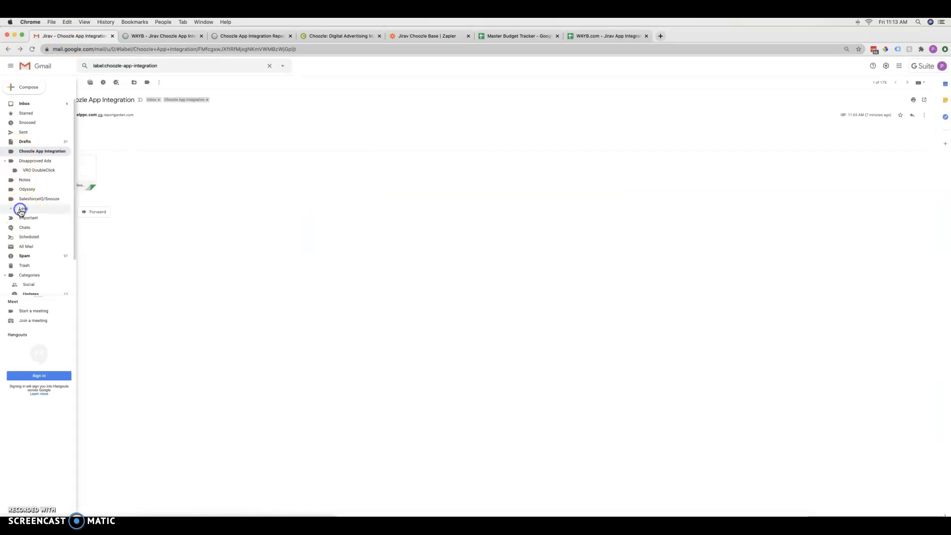
{"action": "scroll", "coordinate": [23, 223], "scroll_direction": "down", "scroll_amount": 2}
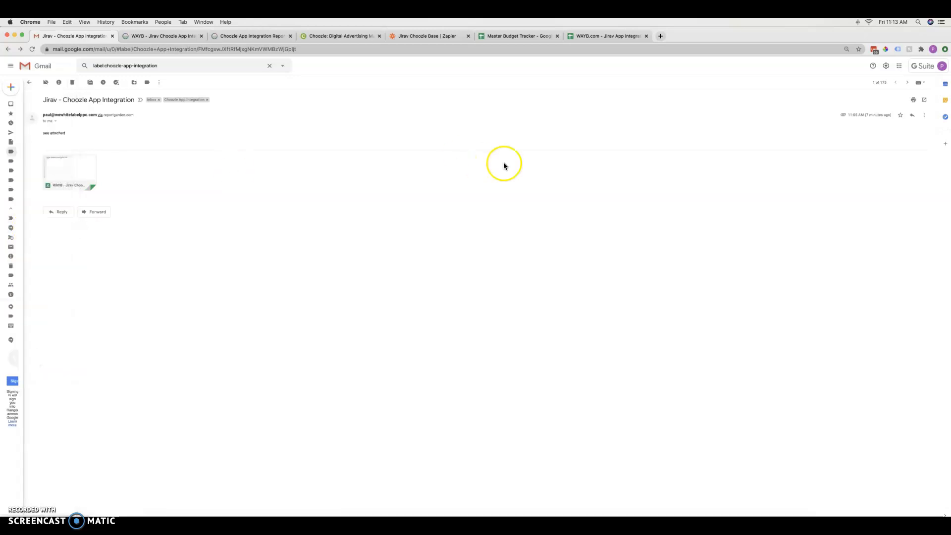
Change the Zap trigger's search string to "subject:Jirav - Choozle App Integration"
{"action": "left_click", "coordinate": [416, 37]}
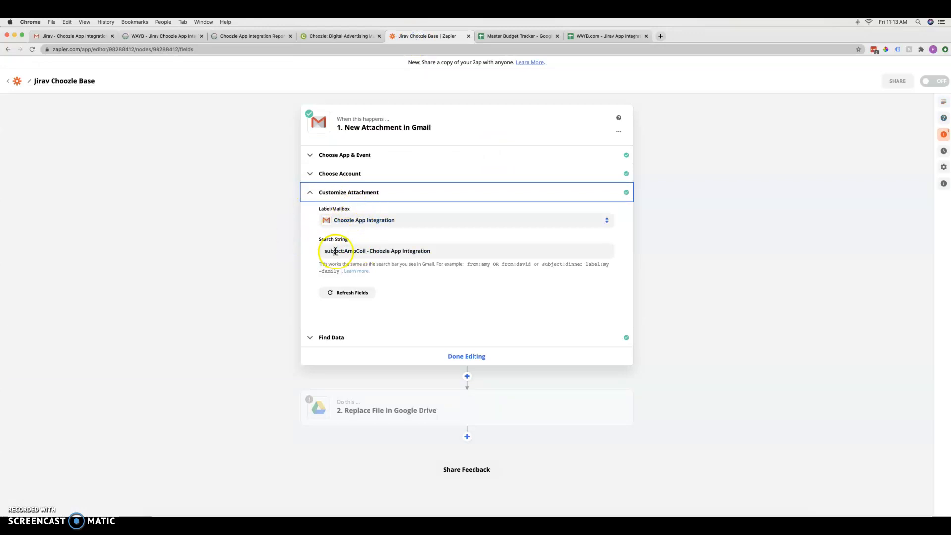
{"action": "left_click", "coordinate": [356, 251]}
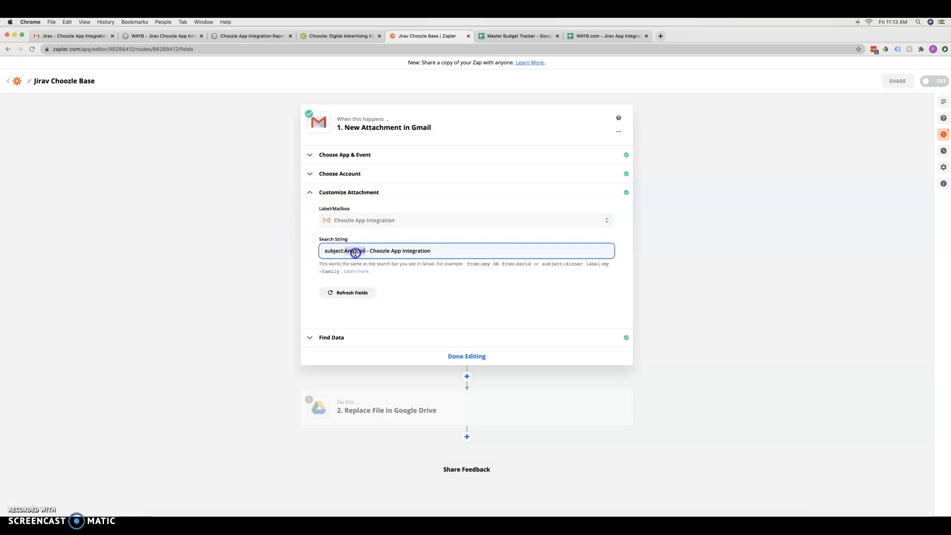
{"action": "type", "text": "v"}
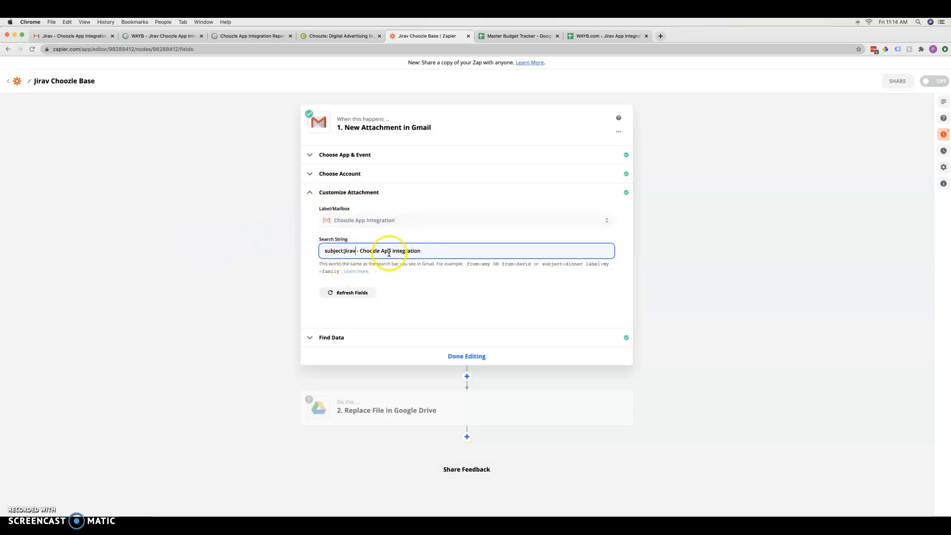
Copy the Jirav email's subject line in Gmail and compare it with the Zap trigger's search string
{"action": "left_click", "coordinate": [78, 36]}
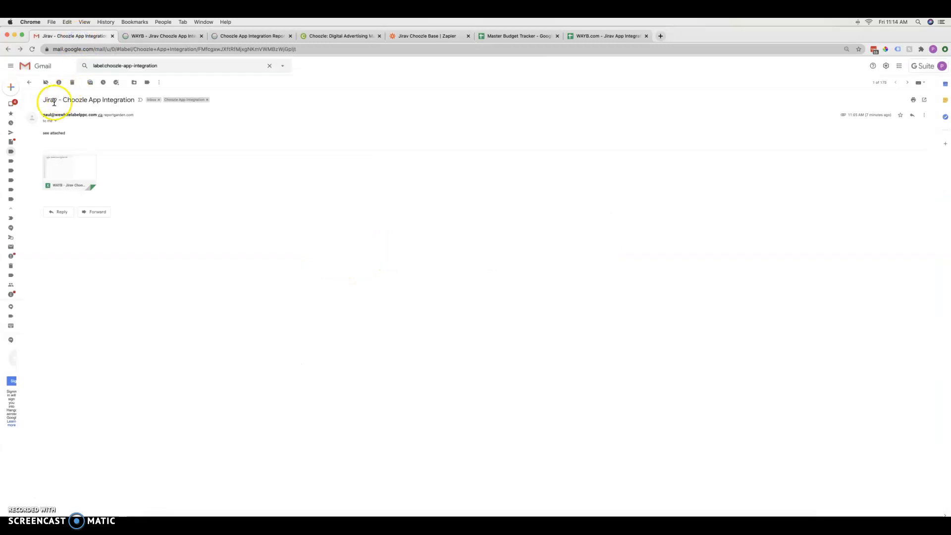
{"action": "left_click_drag", "start_coordinate": [44, 99], "coordinate": [136, 96]}
{"action": "key", "text": "super+c"}
{"action": "left_click", "coordinate": [389, 35]}
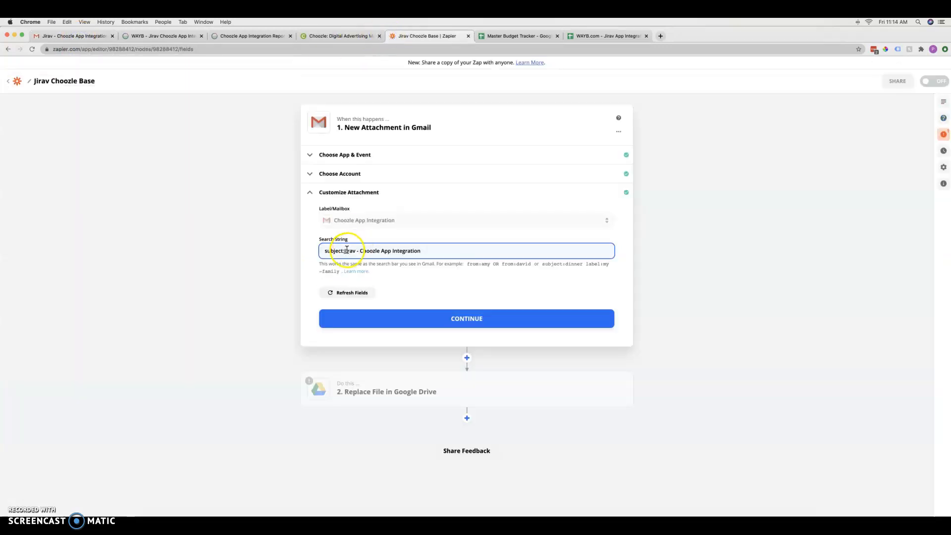
{"action": "left_click", "coordinate": [218, 263]}
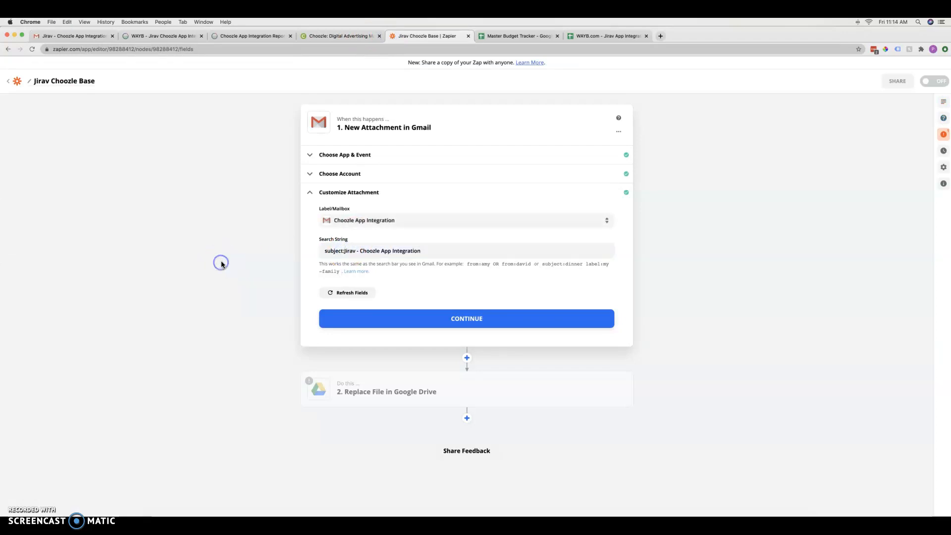
Continue to the trigger's found data and choose Attachment B as the sample
{"action": "left_click", "coordinate": [402, 320]}
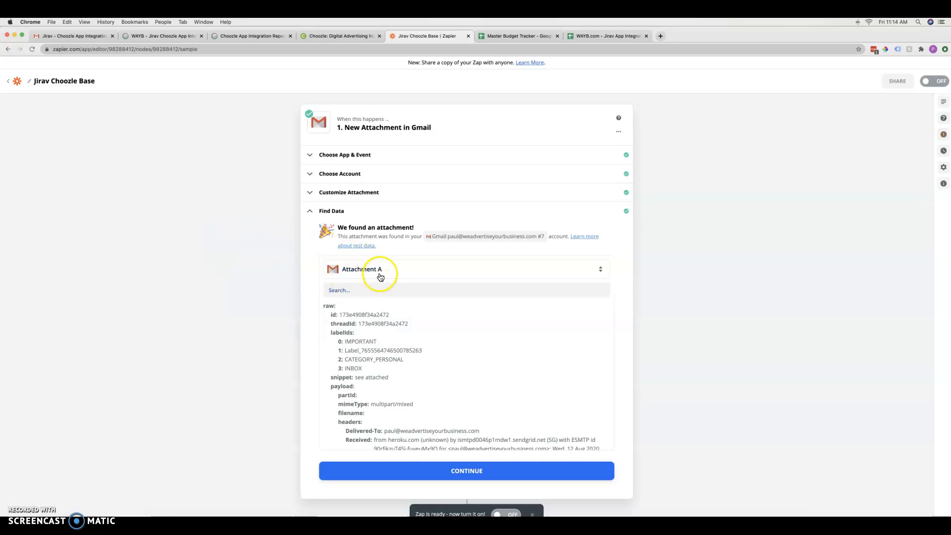
{"action": "left_click", "coordinate": [379, 273]}
{"action": "left_click", "coordinate": [403, 329]}
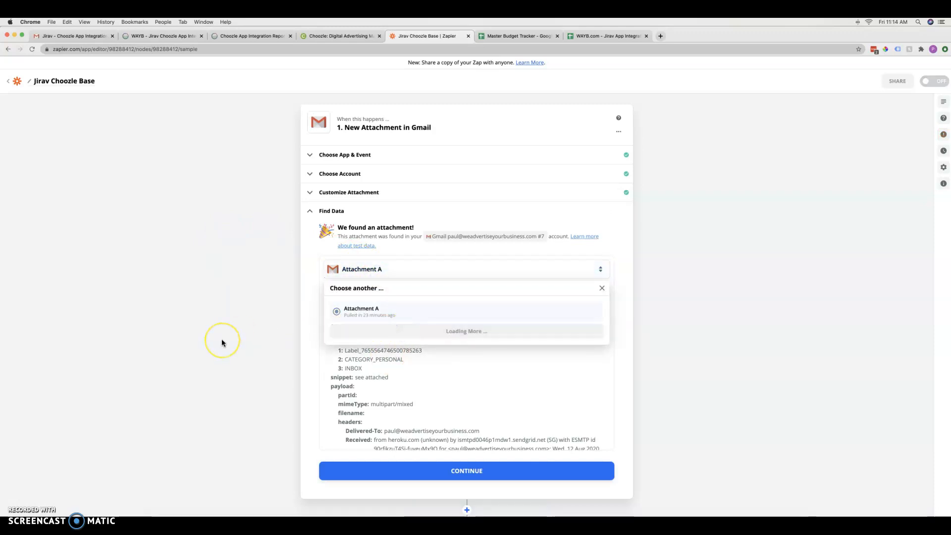
{"action": "left_click", "coordinate": [361, 309]}
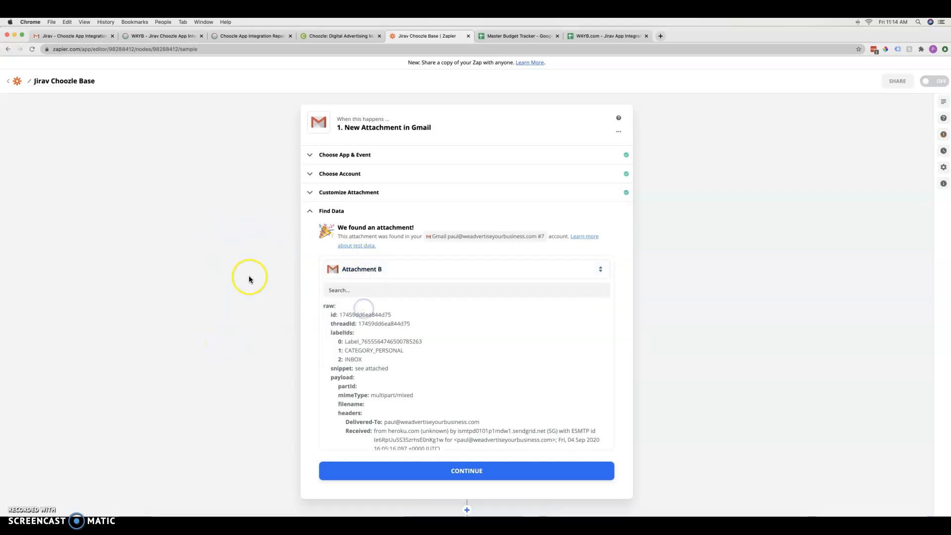
Examine Attachment B's header data for the email subject and complete the Gmail trigger
{"action": "scroll", "coordinate": [371, 376], "scroll_direction": "down", "scroll_amount": 10}
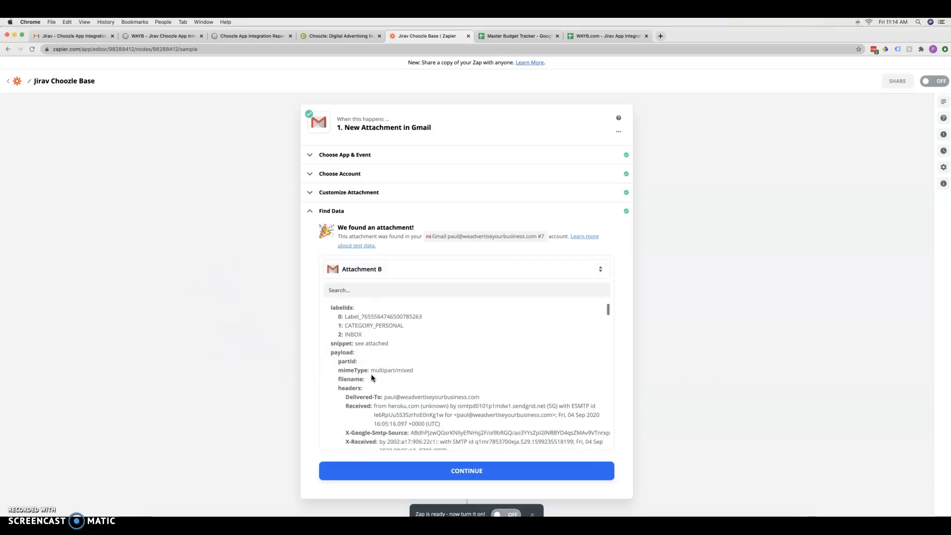
{"action": "scroll", "coordinate": [372, 378], "scroll_direction": "down", "scroll_amount": 10}
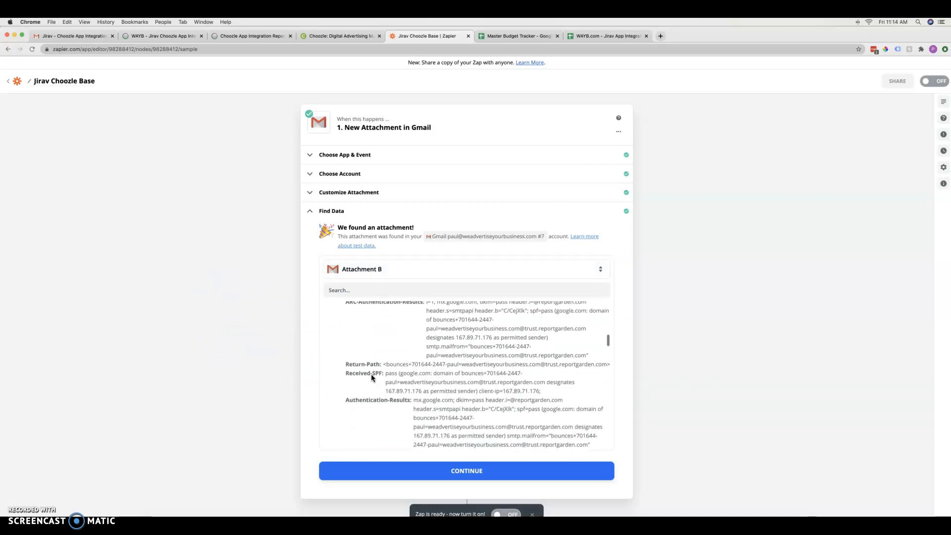
{"action": "scroll", "coordinate": [371, 377], "scroll_direction": "down", "scroll_amount": 3}
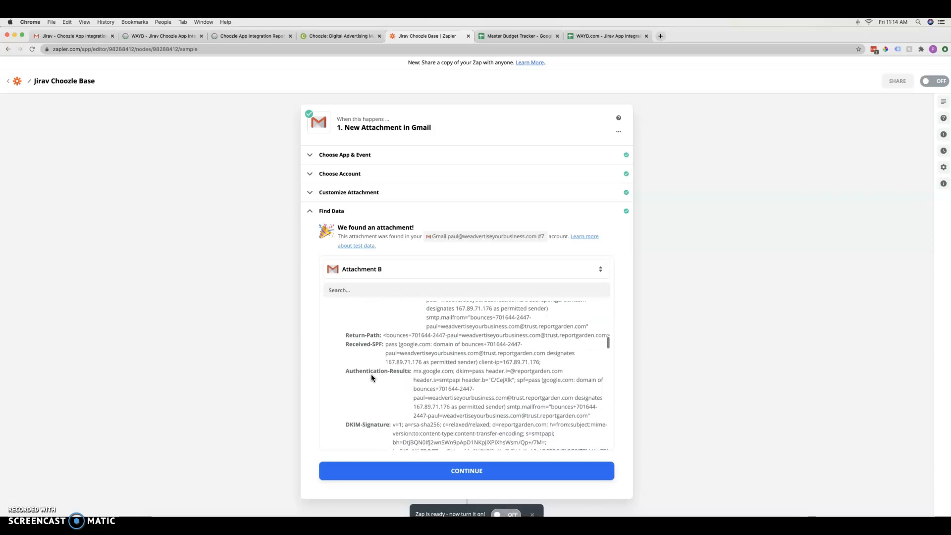
{"action": "scroll", "coordinate": [371, 377], "scroll_direction": "down", "scroll_amount": 10}
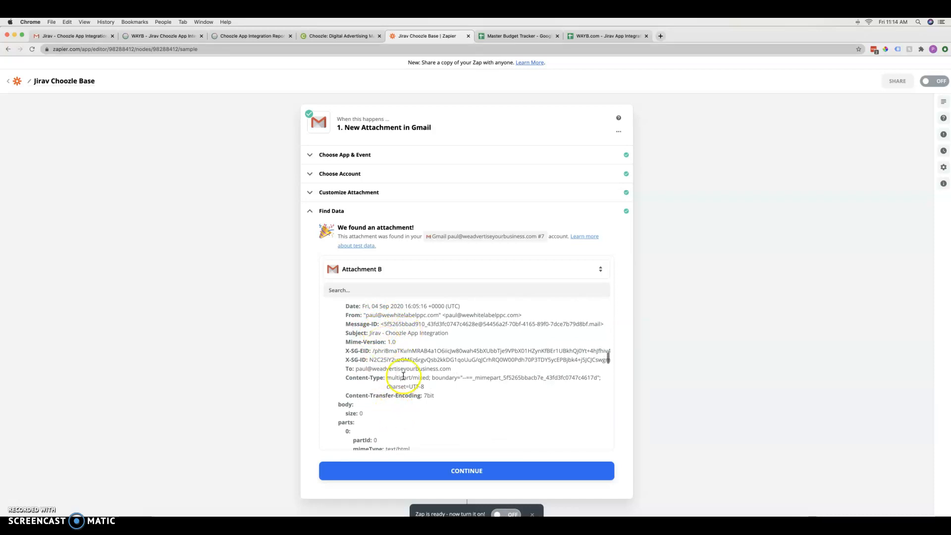
{"action": "left_click", "coordinate": [411, 463]}
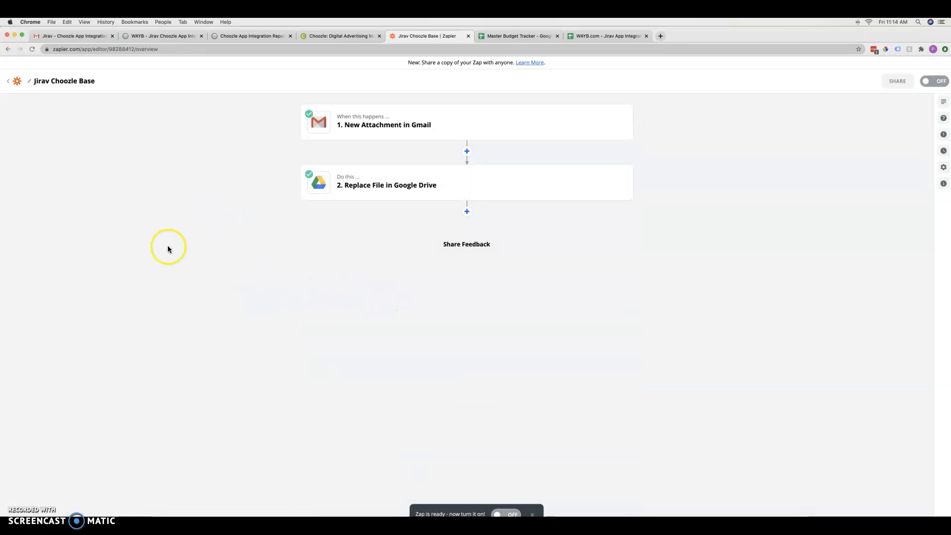
Open the Replace File in Google Drive action and review its app and event
{"action": "left_click", "coordinate": [388, 184]}
{"action": "left_click", "coordinate": [331, 216]}
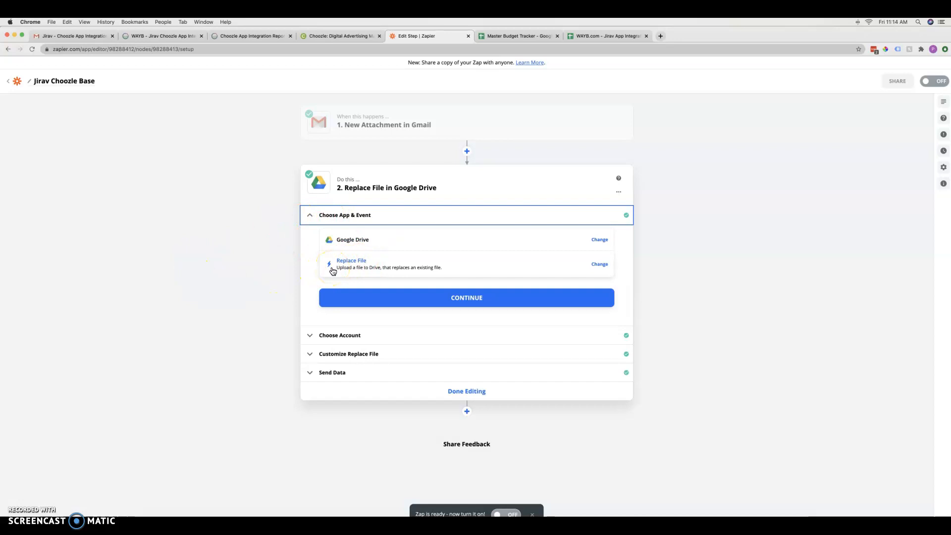
In the WAYB.com - Jirav App Integration spreadsheet, look at the options for creating a new spreadsheet and at the file title
{"action": "left_click", "coordinate": [616, 37]}
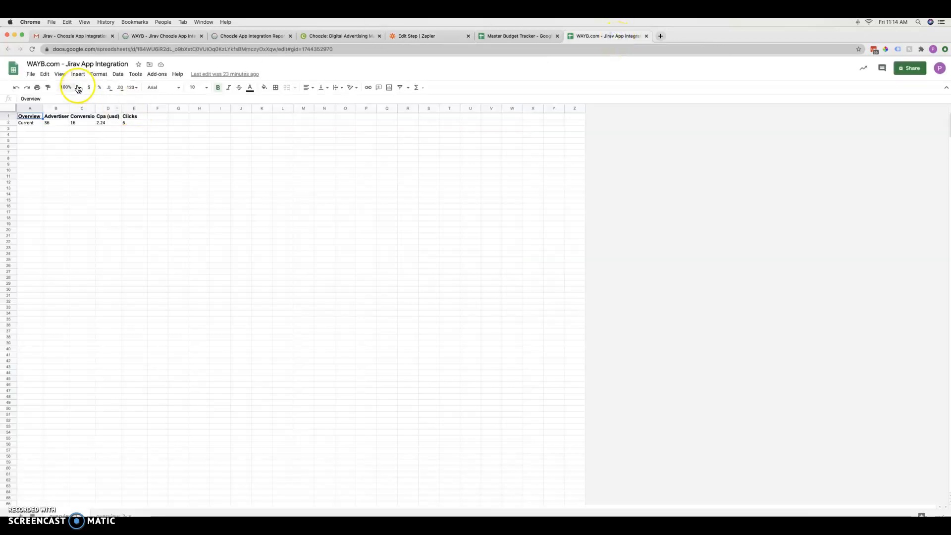
{"action": "left_click", "coordinate": [29, 76]}
{"action": "mouse_move", "coordinate": [45, 106]}
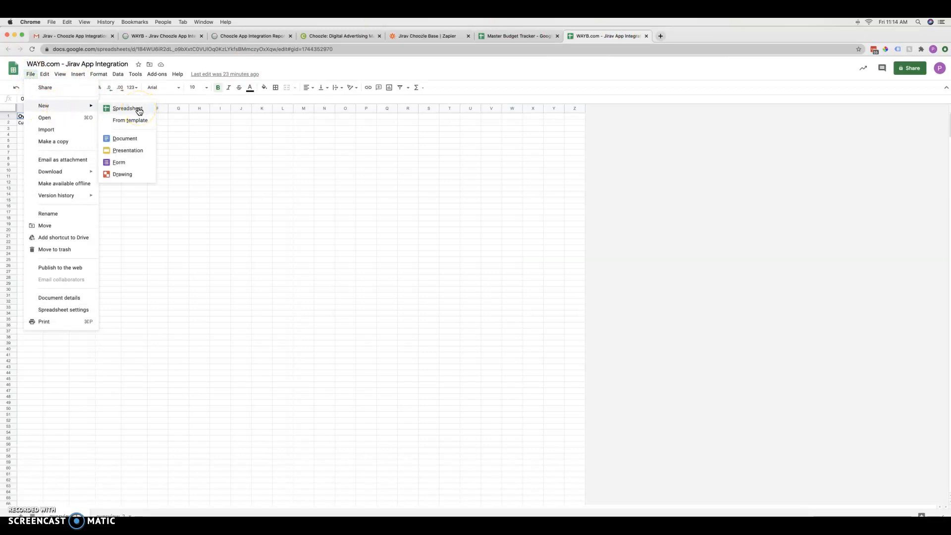
{"action": "left_click", "coordinate": [185, 156]}
{"action": "left_click", "coordinate": [80, 64]}
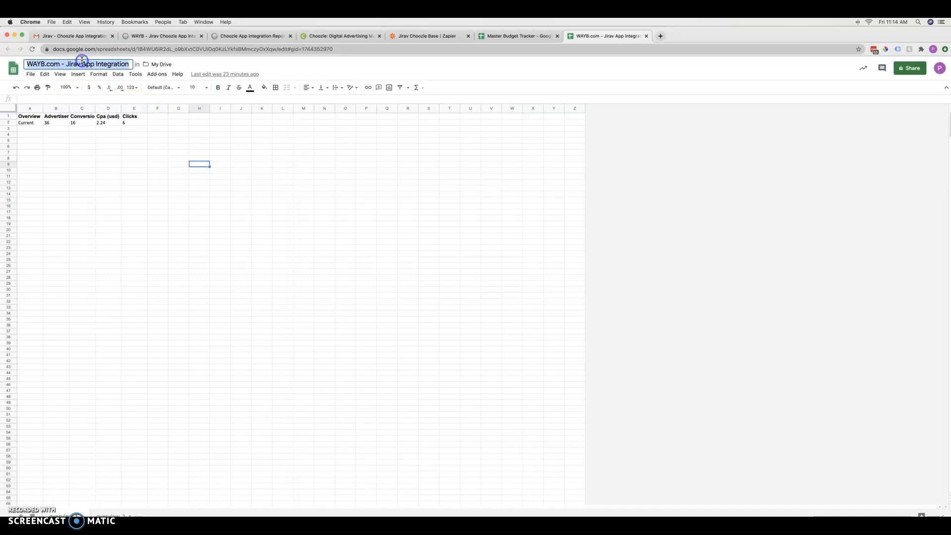
Return to the Zap, accept the Replace File app and event, review the Google Drive account and open the file customization settings
{"action": "left_click", "coordinate": [437, 37]}
{"action": "left_click", "coordinate": [368, 297]}
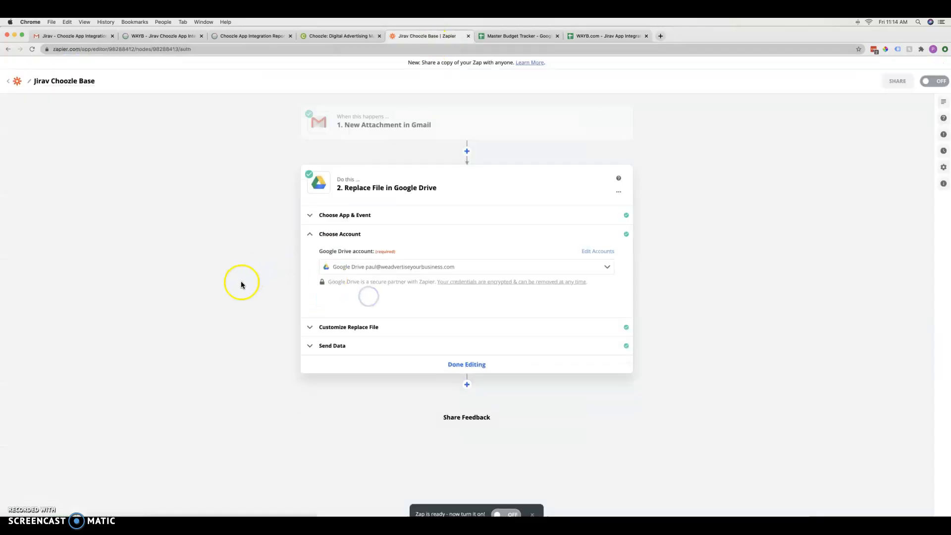
{"action": "left_click", "coordinate": [356, 327]}
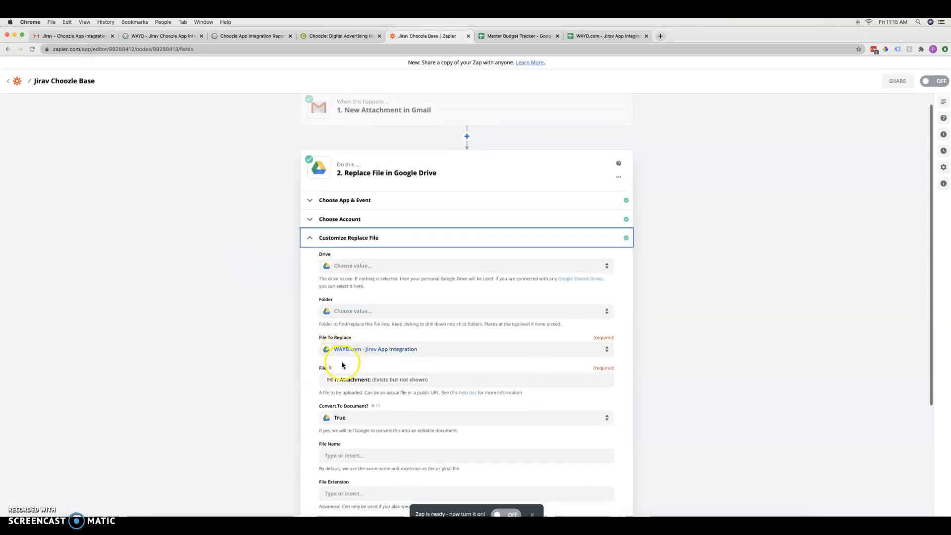
Copy the Google Sheets file title and use it to find and select "WAYB.com - Jirav App Integration" as the file to replace
{"action": "left_click", "coordinate": [358, 351]}
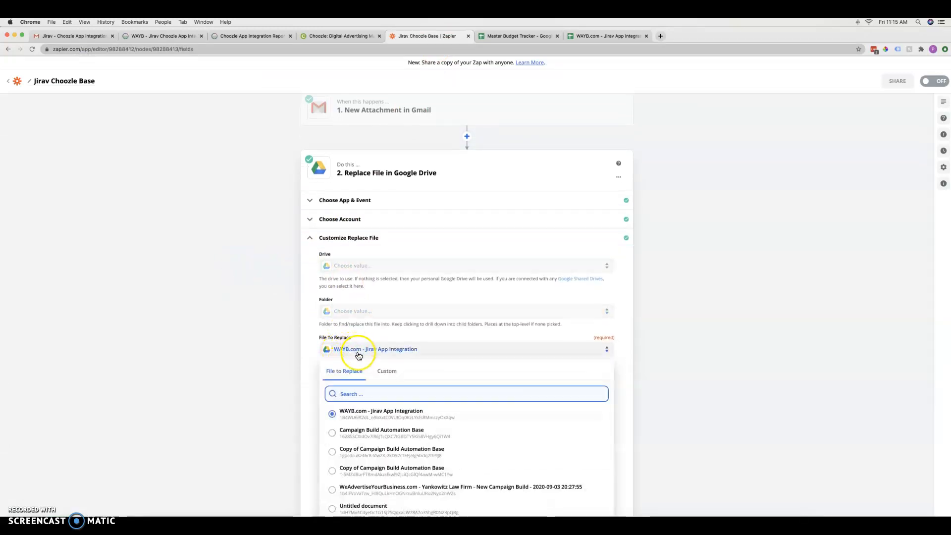
{"action": "type", "text": "Jirav - Choozle App Integration"}
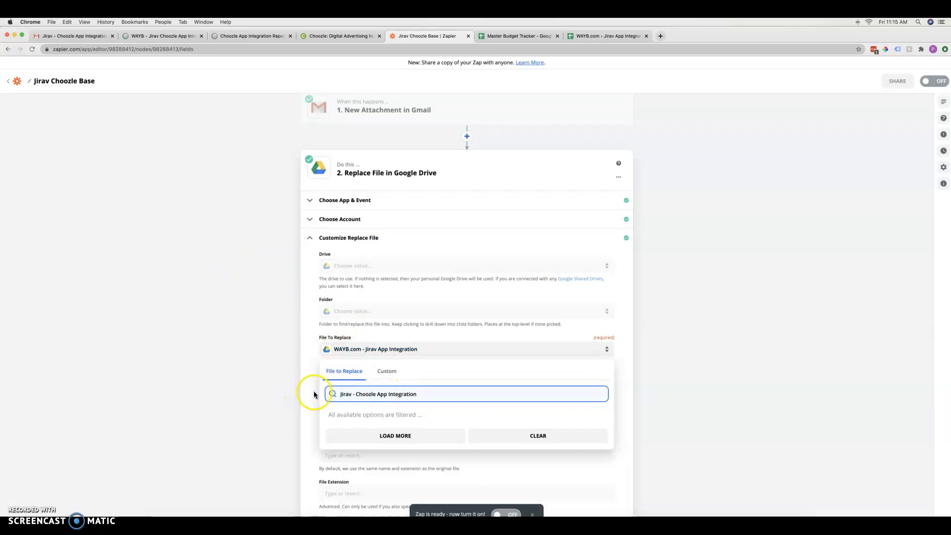
{"action": "left_click", "coordinate": [582, 39]}
{"action": "left_click", "coordinate": [44, 60]}
{"action": "key", "text": "super+c"}
{"action": "left_click", "coordinate": [436, 35]}
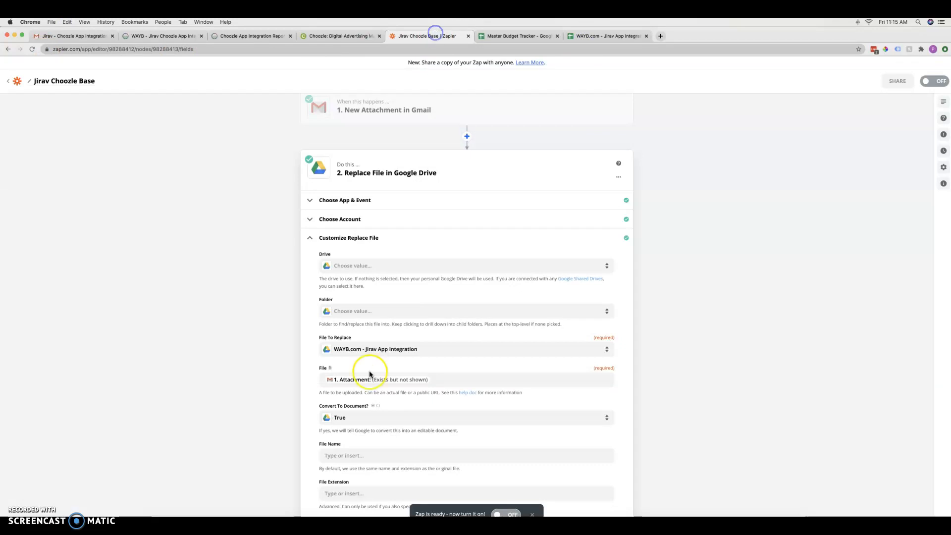
{"action": "left_click", "coordinate": [369, 348]}
{"action": "left_click", "coordinate": [351, 376]}
{"action": "key", "text": "super+v"}
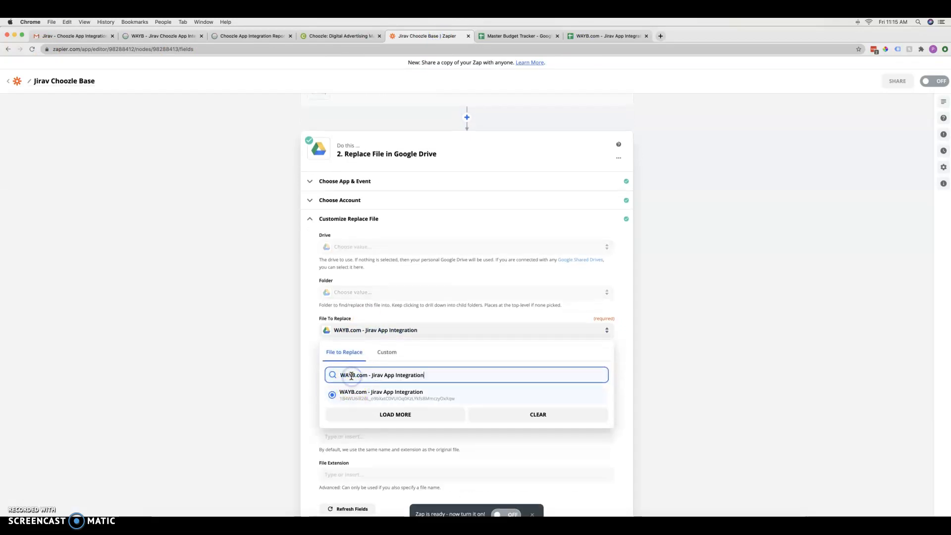
{"action": "left_click", "coordinate": [367, 399]}
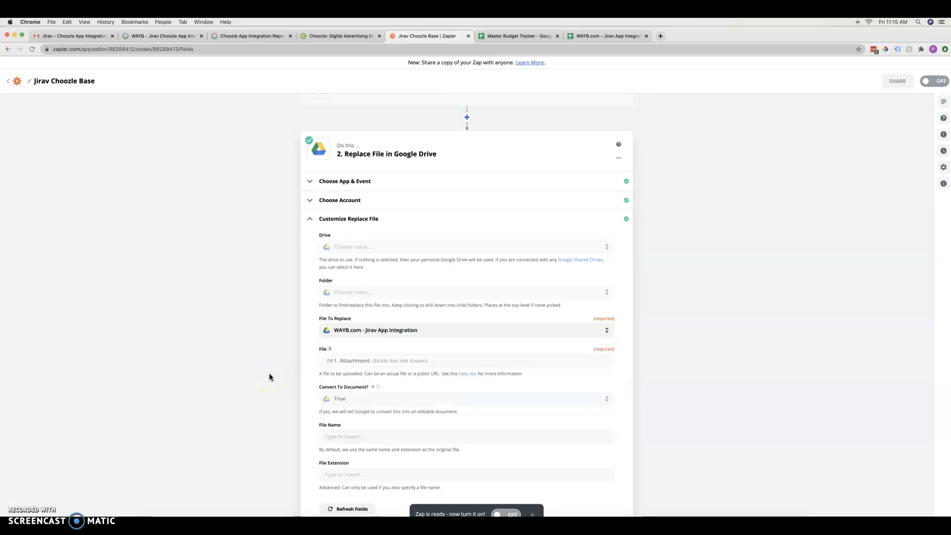
Clear the replacement file value, insert the Gmail trigger's Attachment instead, and review the remaining Replace File settings
{"action": "left_click", "coordinate": [464, 362]}
{"action": "key", "text": "BackSpace"}
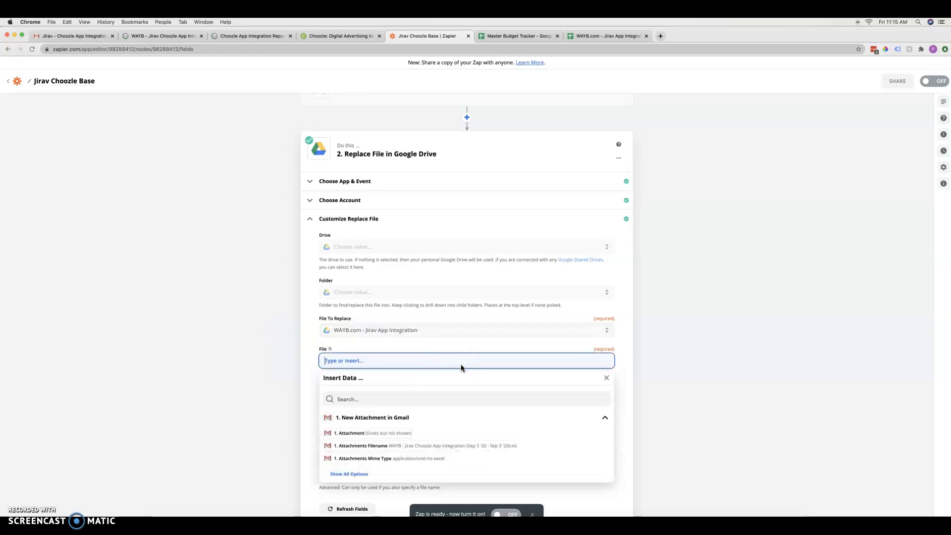
{"action": "left_click", "coordinate": [340, 434]}
{"action": "left_click", "coordinate": [249, 345]}
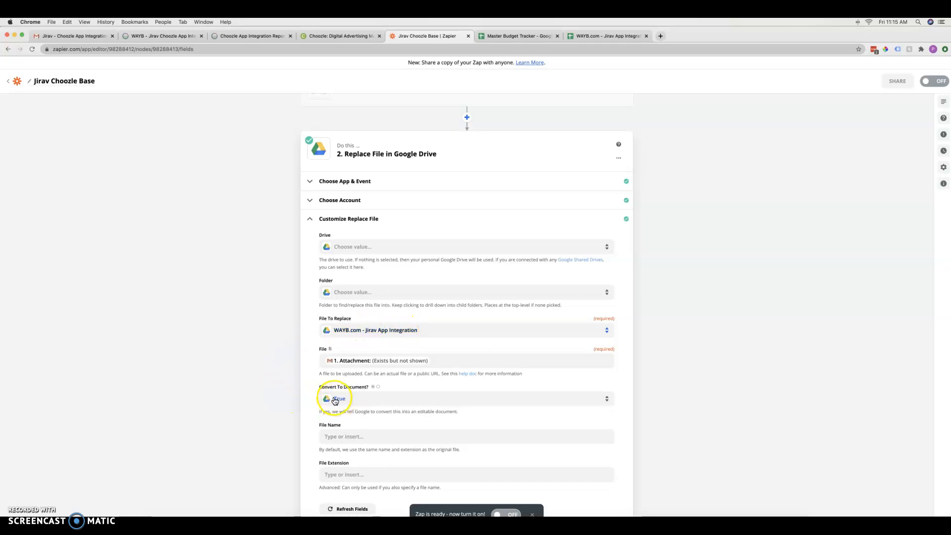
{"action": "scroll", "coordinate": [267, 400], "scroll_direction": "down", "scroll_amount": 5}
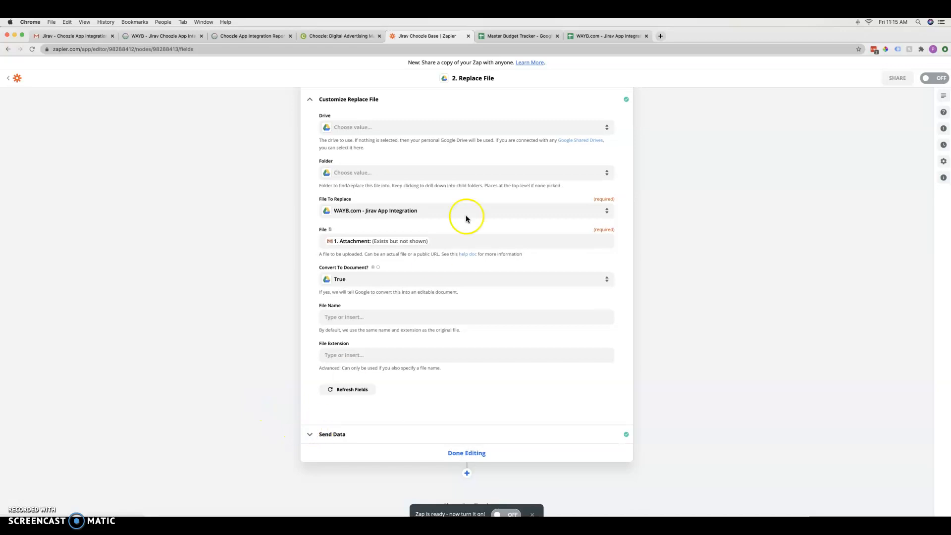
Switch to the WAYB.com - Jirav App Integration spreadsheet and clear the overview data in cells A1:E3 of the first sheet
{"action": "left_click", "coordinate": [594, 36]}
{"action": "left_click", "coordinate": [30, 117]}
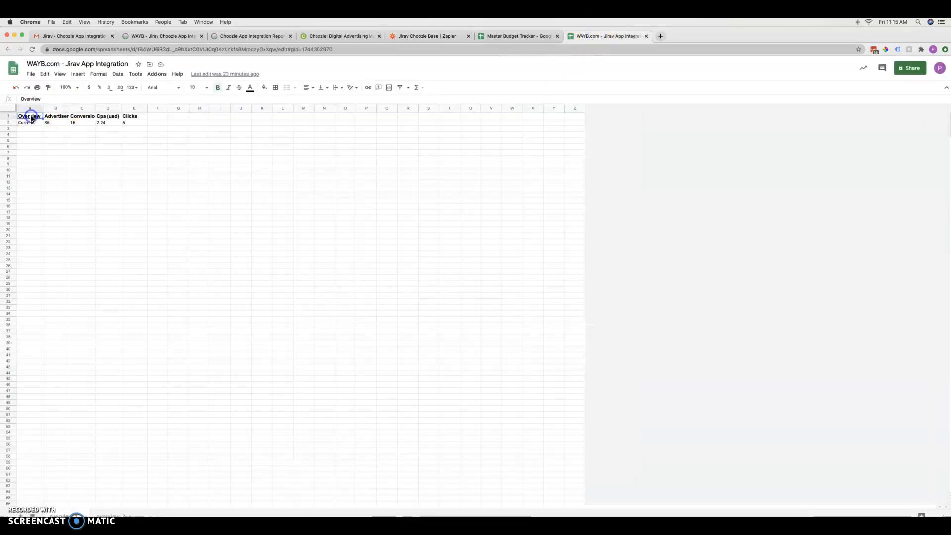
{"action": "key", "text": "shift+Right"}
{"action": "key", "text": "shift+Right"}
{"action": "key", "text": "shift+Right"}
{"action": "key", "text": "shift+Right"}
{"action": "key", "text": "shift+Down"}
{"action": "key", "text": "shift+Down"}
{"action": "key", "text": "Delete"}
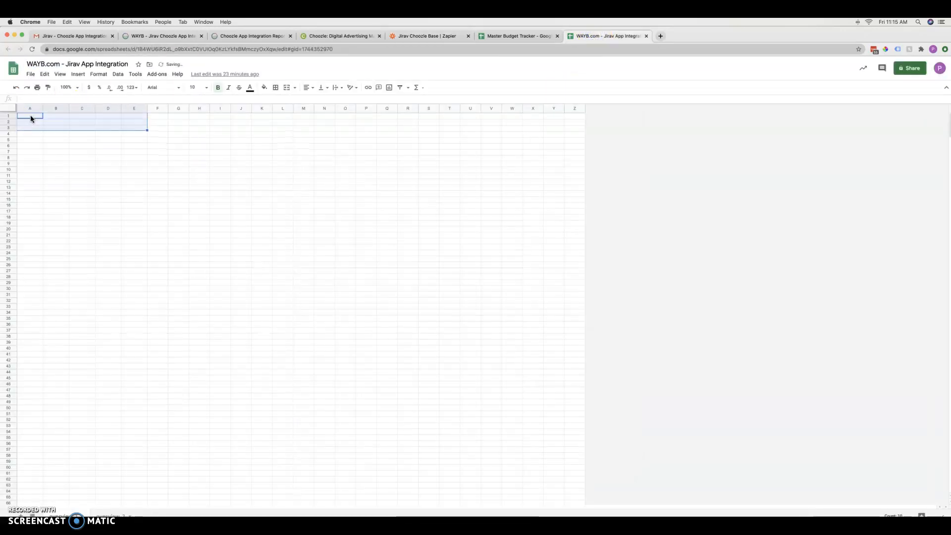
Clear the overview data in cells A1:E2 of the second sheet and return to the first sheet
{"action": "left_click", "coordinate": [112, 512]}
{"action": "left_click", "coordinate": [29, 114]}
{"action": "key", "text": "super+a"}
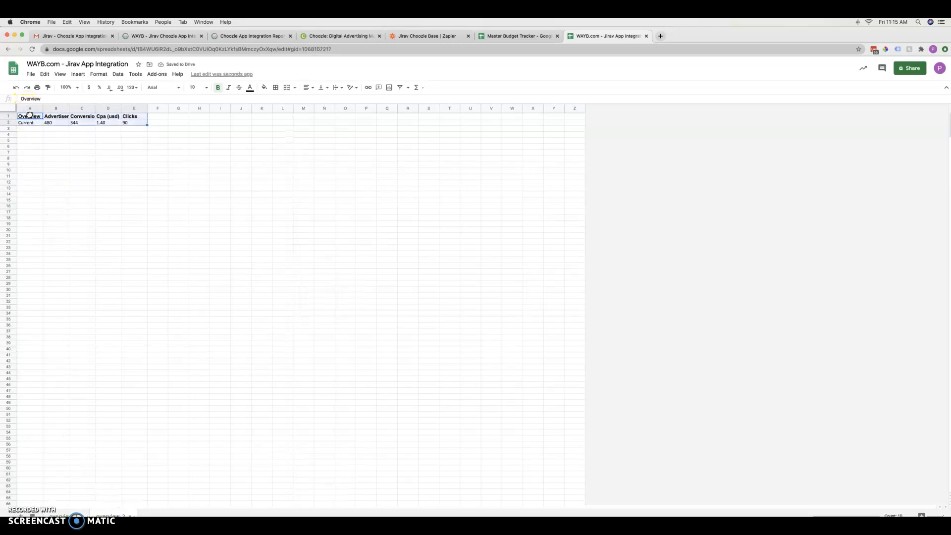
{"action": "key", "text": "BackSpace"}
{"action": "key", "text": "Return"}
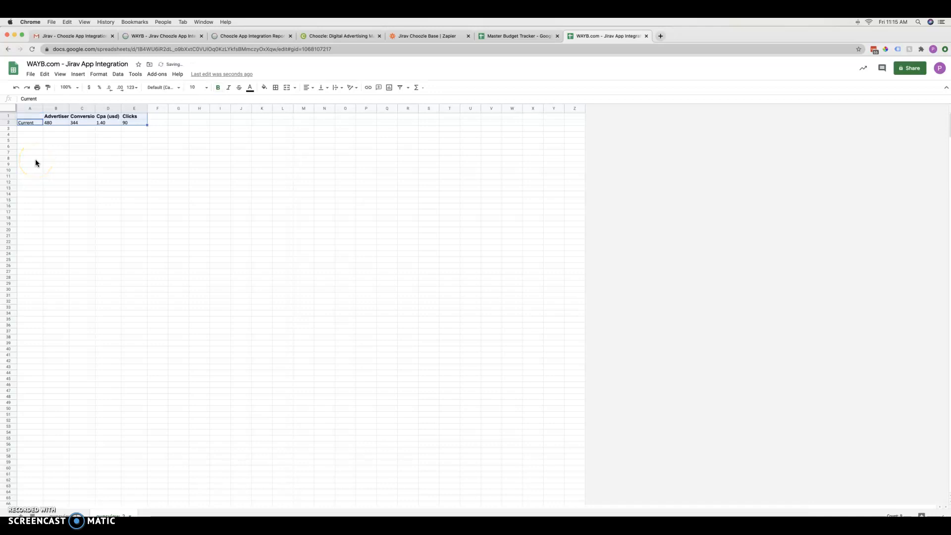
{"action": "key", "text": "Up"}
{"action": "key", "text": "super+shift+Right"}
{"action": "key", "text": "super+shift+Down"}
{"action": "key", "text": "super+shift+Right"}
{"action": "key", "text": "BackSpace"}
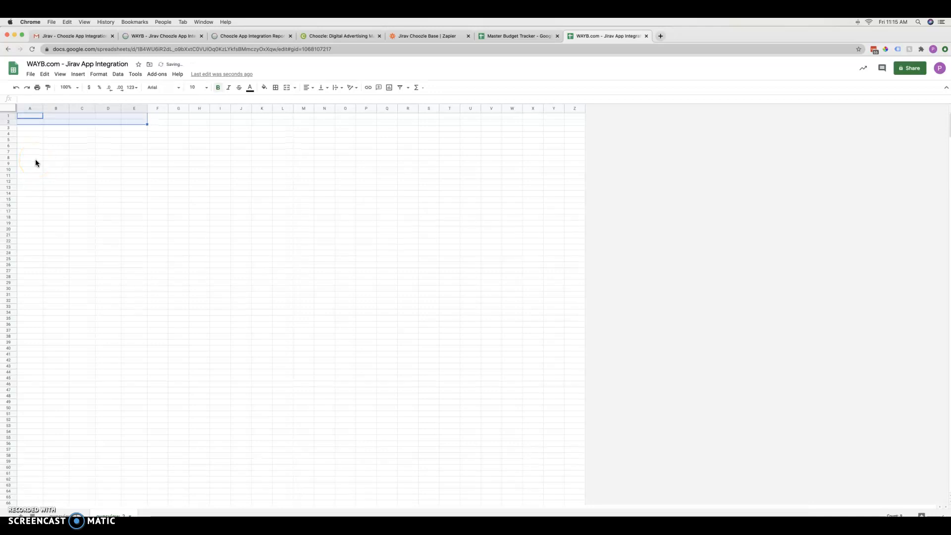
{"action": "left_click", "coordinate": [110, 321]}
{"action": "left_click", "coordinate": [57, 516]}
{"action": "left_click", "coordinate": [66, 181]}
Return to the Zap in Zapier, open the Send Data section and retest the Replace File action
{"action": "left_click", "coordinate": [427, 36]}
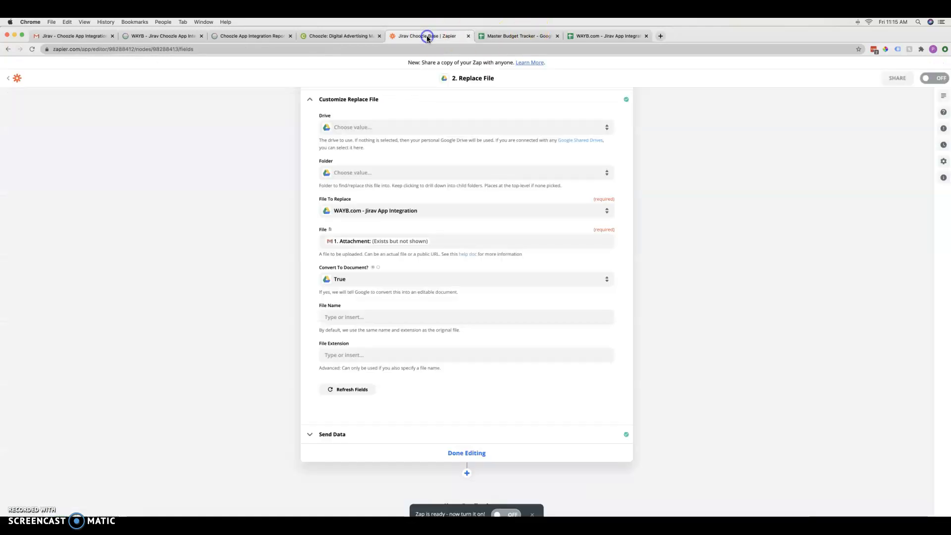
{"action": "left_click", "coordinate": [332, 438]}
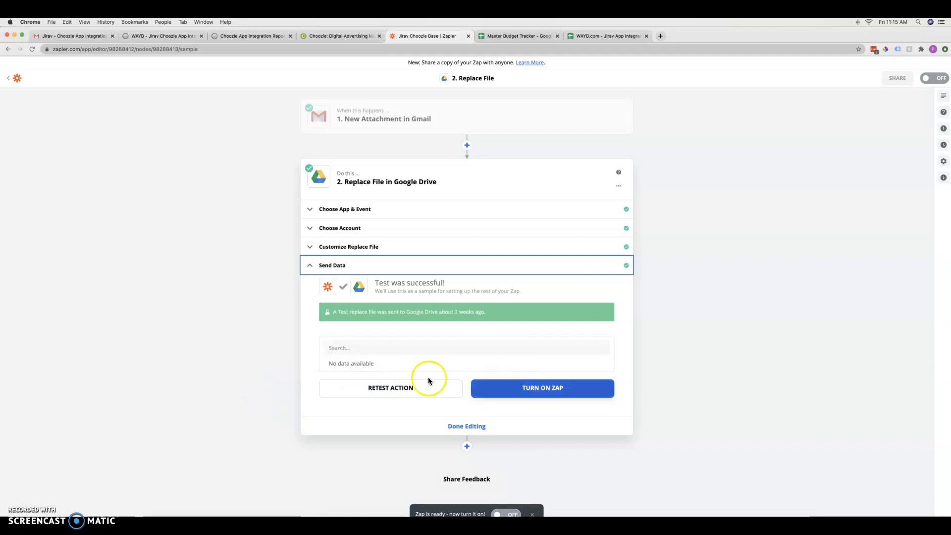
{"action": "left_click", "coordinate": [392, 387]}
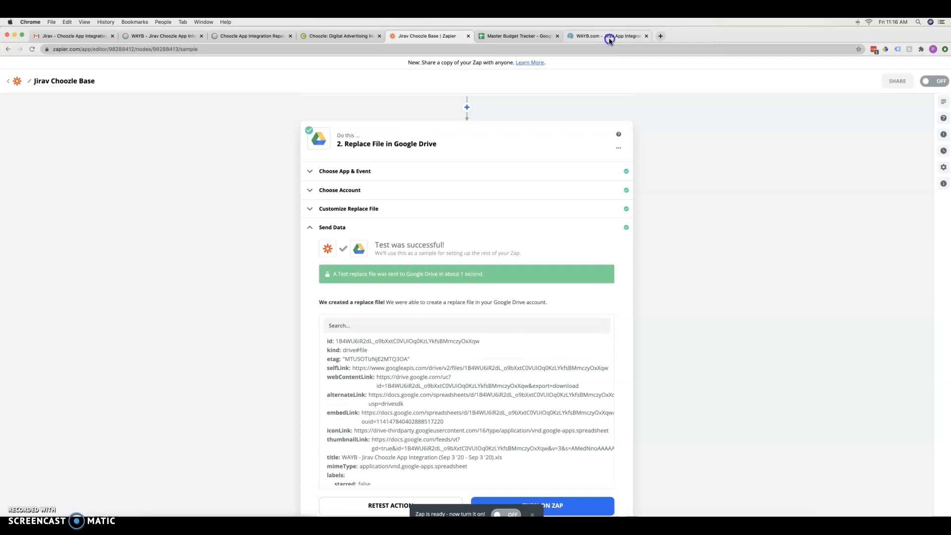
Go back to the Google Sheets file and examine the replaced overview data on both sheets
{"action": "left_click", "coordinate": [608, 38]}
{"action": "left_click_drag", "start_coordinate": [35, 117], "coordinate": [124, 121]}
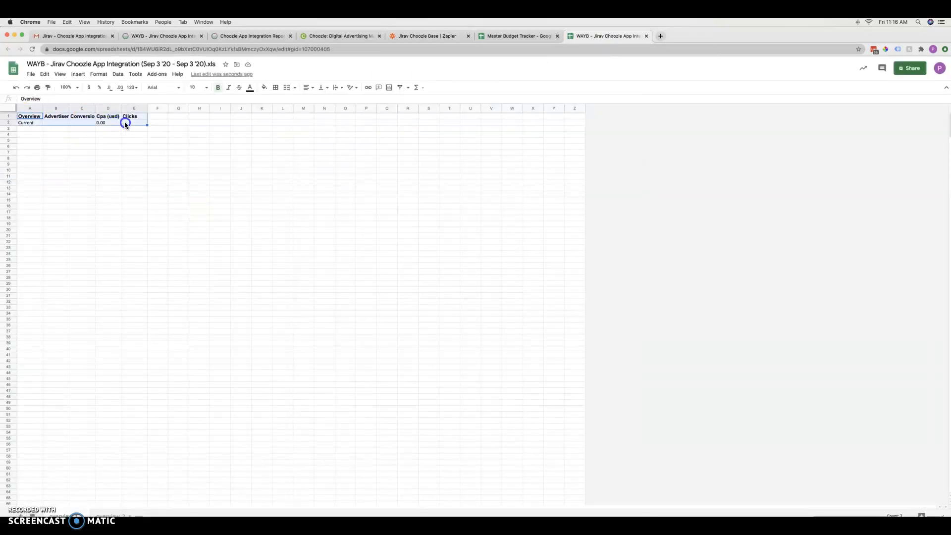
{"action": "left_click", "coordinate": [115, 512]}
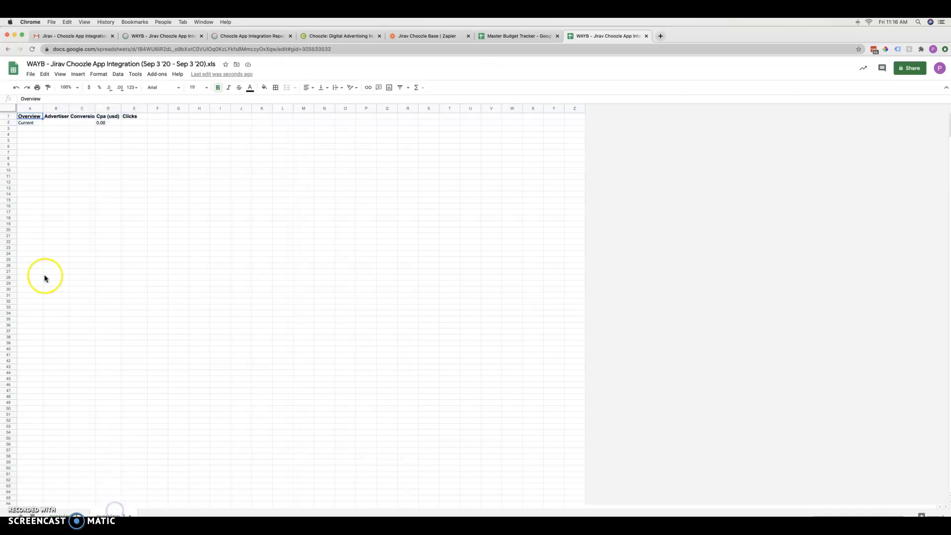
{"action": "left_click", "coordinate": [48, 120]}
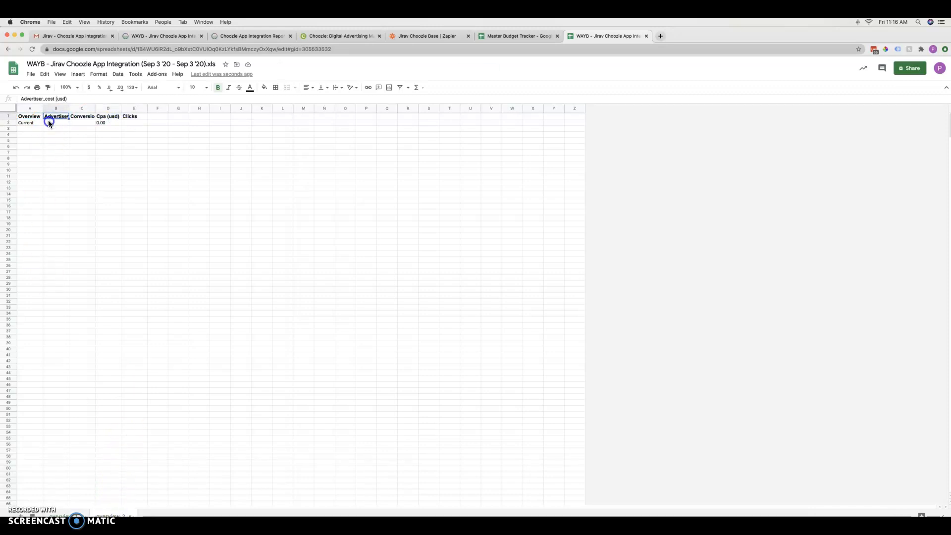
{"action": "left_click", "coordinate": [79, 122]}
{"action": "left_click", "coordinate": [73, 513]}
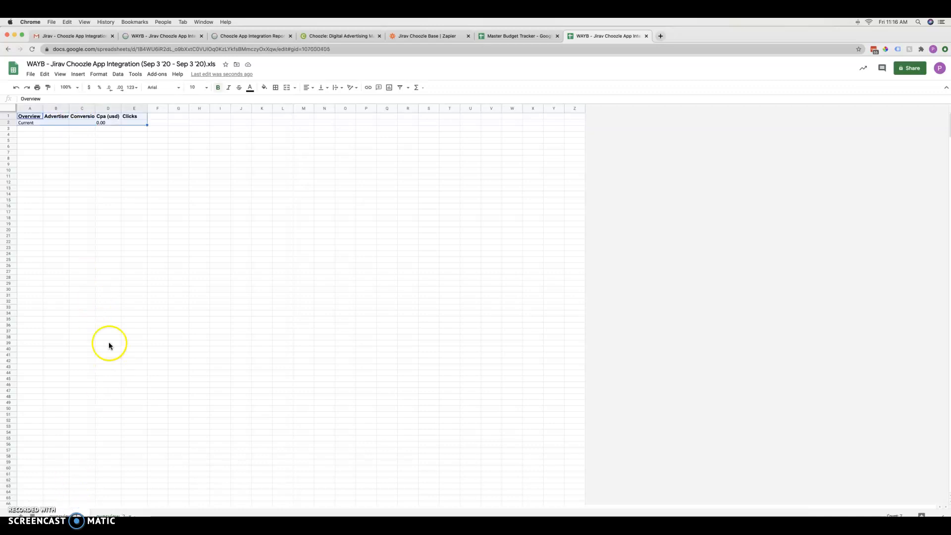
Check the Current row's cells on the first sheet and fit column B to the full Advertiser_cost (usd) header
{"action": "left_click", "coordinate": [89, 241]}
{"action": "left_click", "coordinate": [33, 123]}
{"action": "left_click", "coordinate": [48, 122]}
{"action": "left_click", "coordinate": [63, 124]}
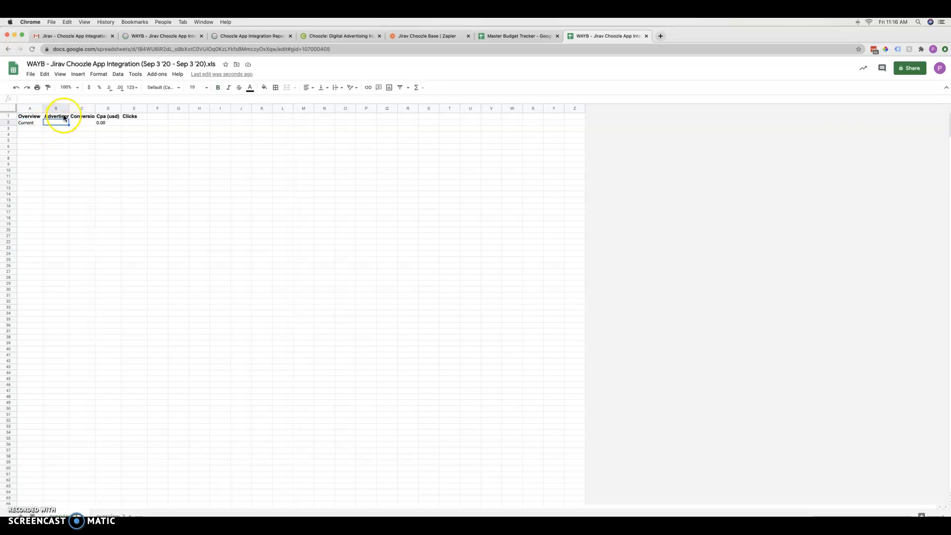
{"action": "double_click", "coordinate": [69, 108]}
{"action": "left_click", "coordinate": [104, 123]}
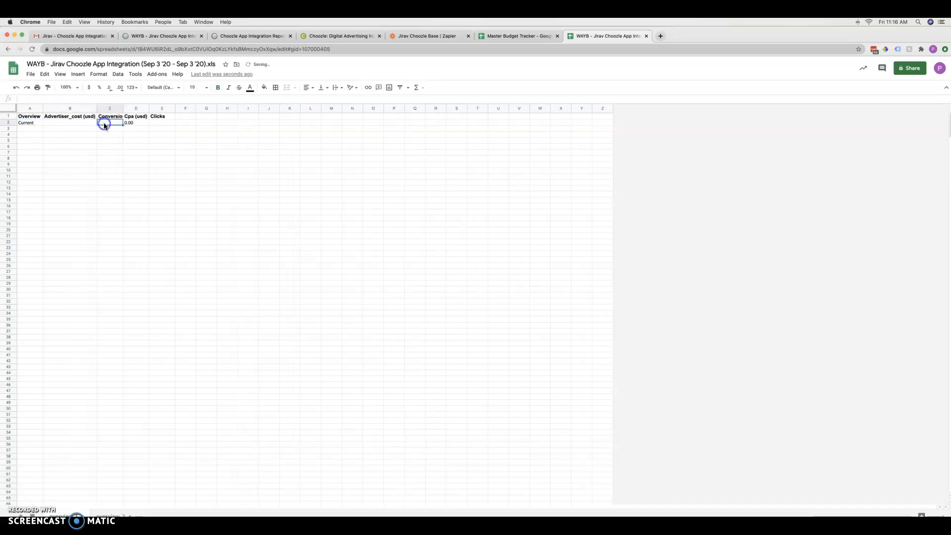
Examine the headers and the Current row on the first sheet and compare them with the second overview sheet
{"action": "left_click", "coordinate": [111, 119]}
{"action": "left_click", "coordinate": [158, 125]}
{"action": "left_click", "coordinate": [89, 127]}
{"action": "left_click", "coordinate": [38, 125]}
{"action": "left_click", "coordinate": [127, 155]}
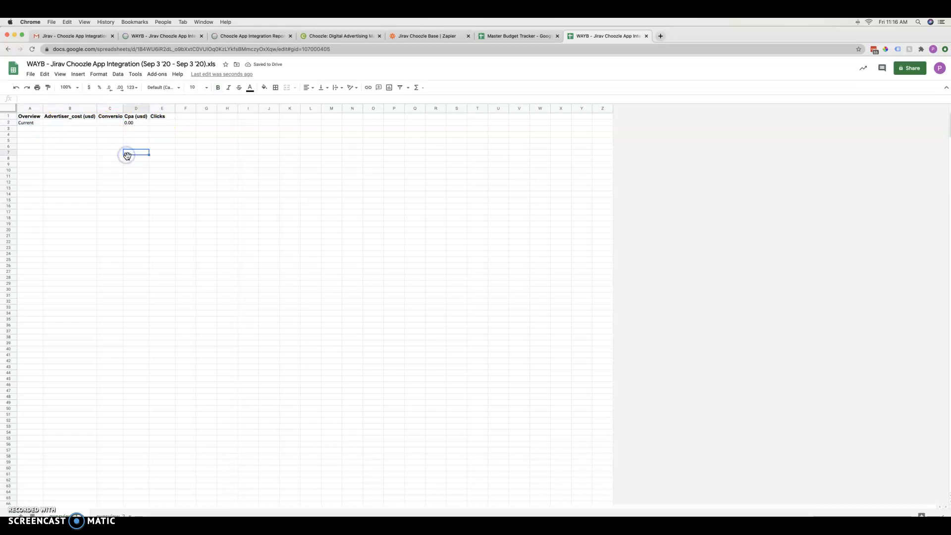
{"action": "left_click", "coordinate": [135, 174]}
{"action": "left_click", "coordinate": [19, 141]}
{"action": "left_click", "coordinate": [22, 119]}
{"action": "left_click_drag", "start_coordinate": [26, 119], "coordinate": [156, 128]}
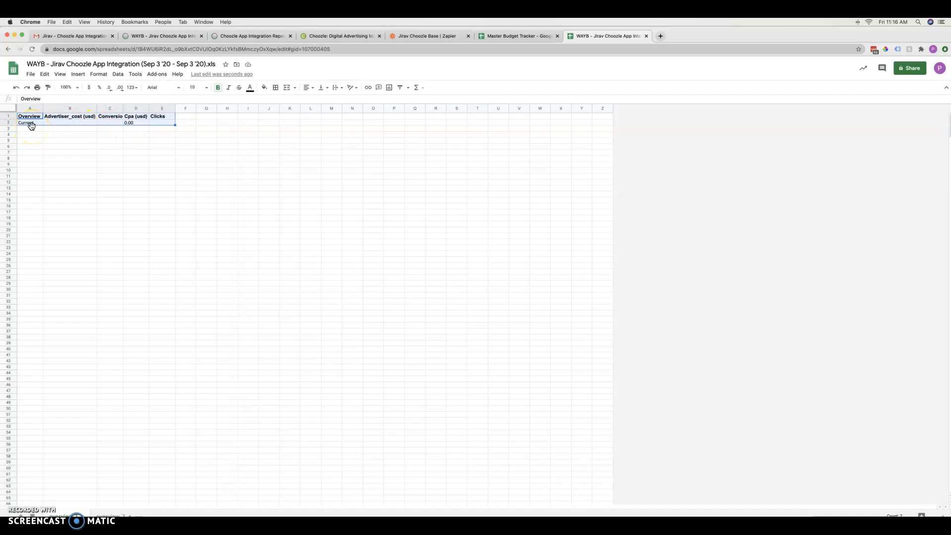
{"action": "left_click", "coordinate": [111, 515]}
{"action": "left_click_drag", "start_coordinate": [32, 117], "coordinate": [131, 124]}
{"action": "left_click", "coordinate": [68, 515]}
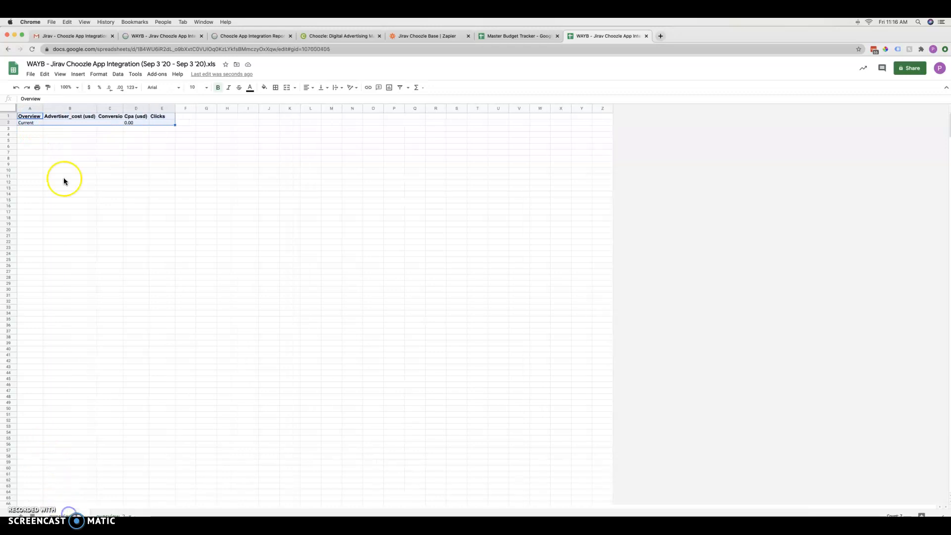
{"action": "left_click", "coordinate": [94, 148]}
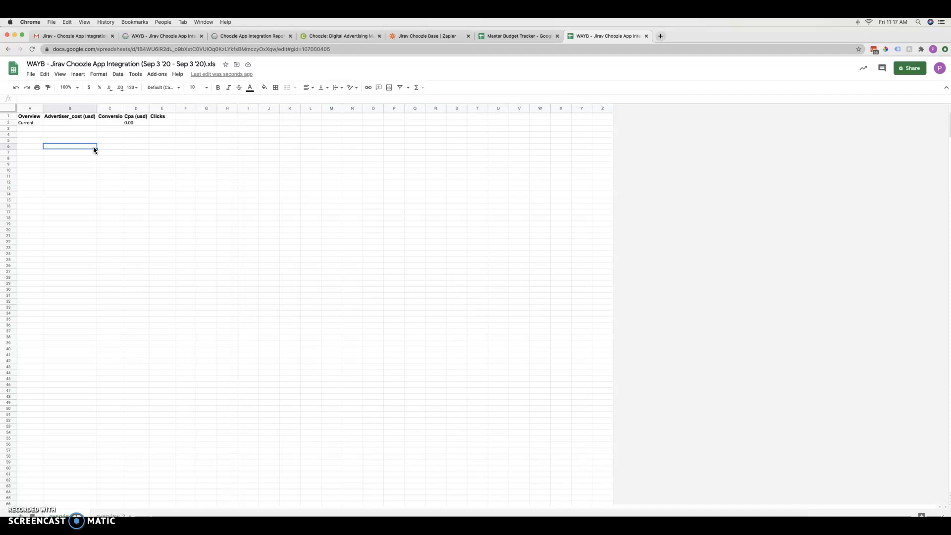
{"action": "left_click", "coordinate": [89, 170]}
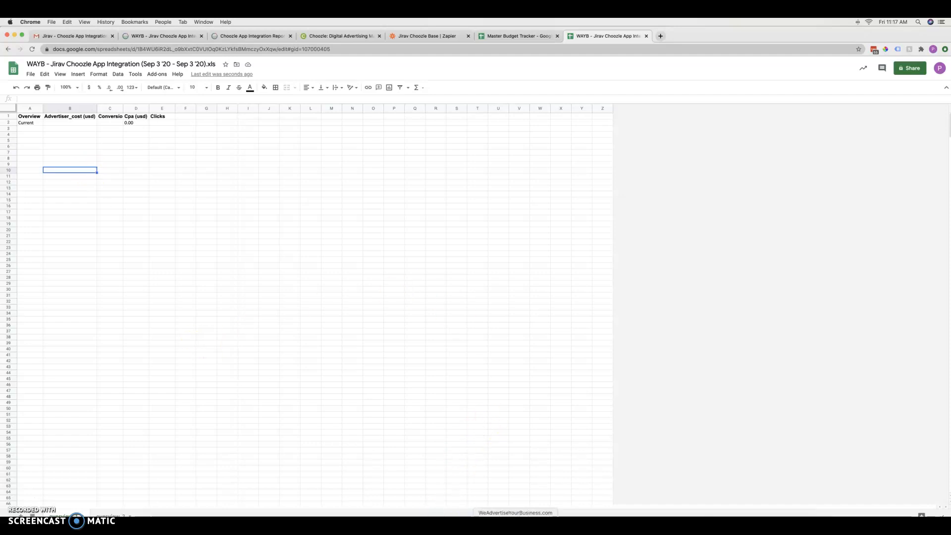
Open the WeAdvertiseYourBusiness.com app and view the programmatic budget details of AmpCoil, Cash Cars Buyer and TestCrackers
{"action": "left_click", "coordinate": [515, 515]}
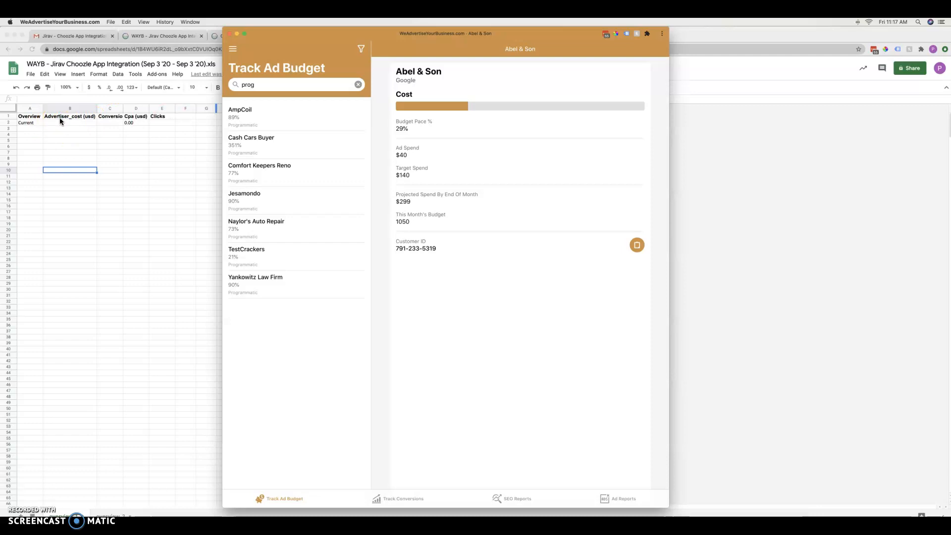
{"action": "left_click", "coordinate": [240, 119]}
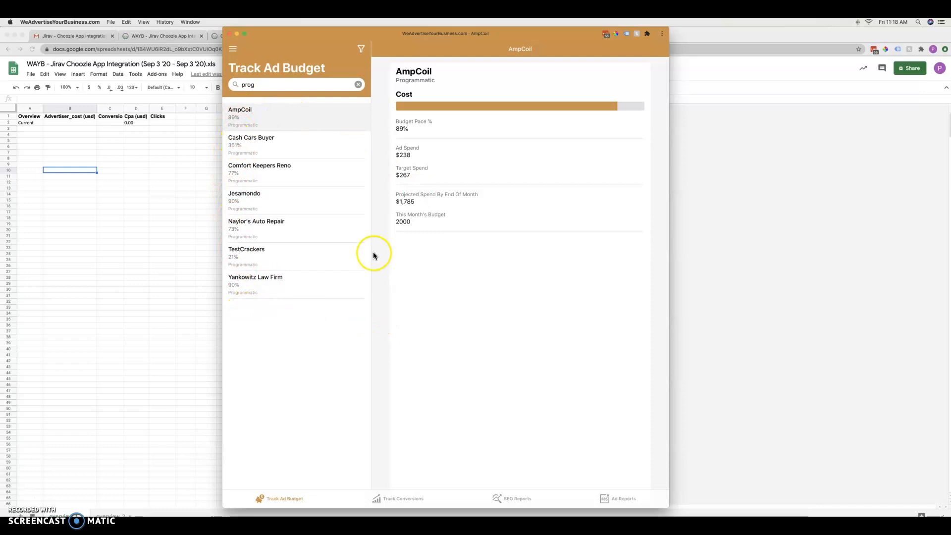
{"action": "left_click", "coordinate": [252, 148]}
{"action": "left_click", "coordinate": [240, 115]}
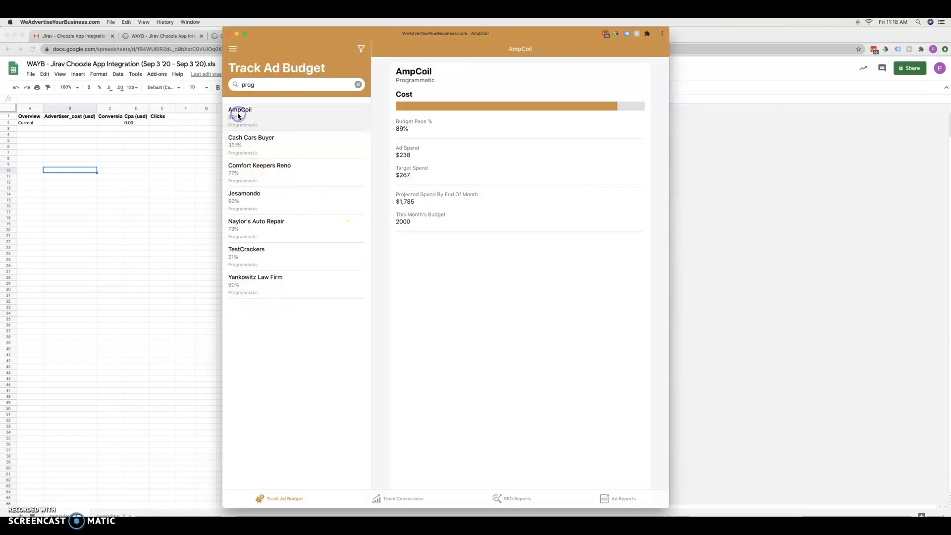
{"action": "left_click", "coordinate": [251, 267]}
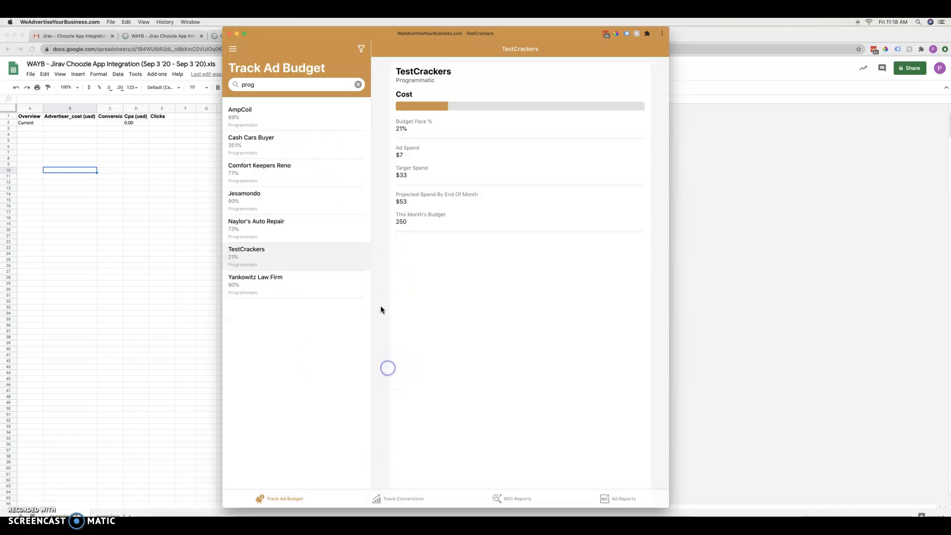
Return to Chrome and review the generated reports of the WAYB - Jirav Choozle App Integration schedule in ReportGarden
{"action": "left_click", "coordinate": [134, 324]}
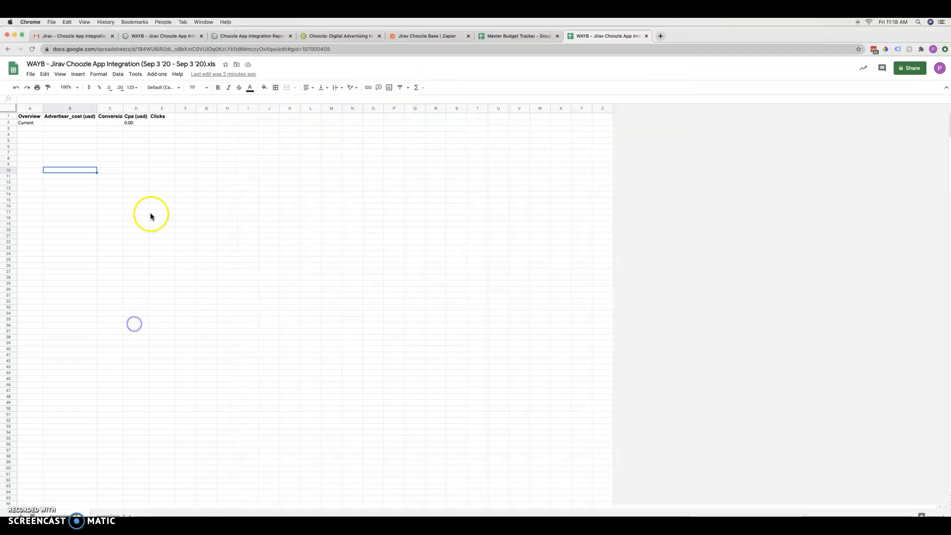
{"action": "left_click", "coordinate": [160, 35]}
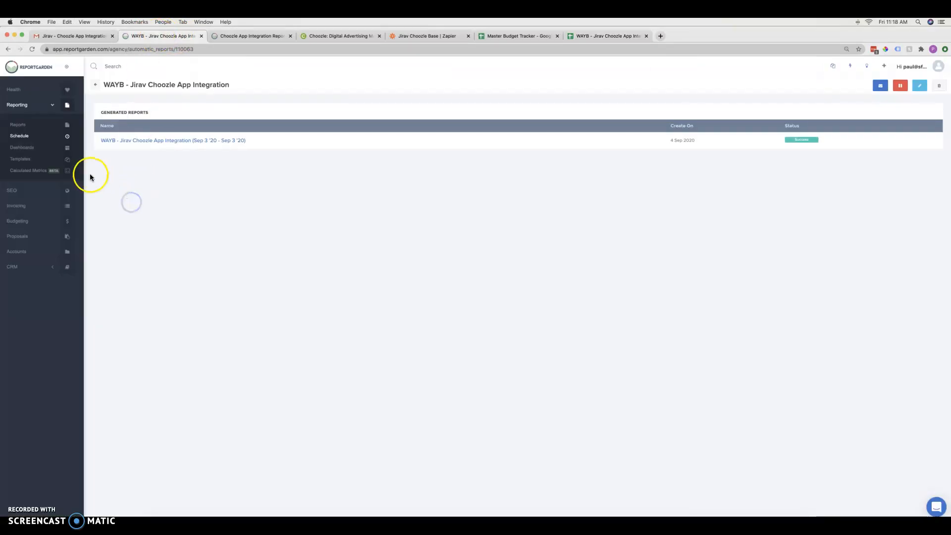
{"action": "left_click", "coordinate": [123, 157]}
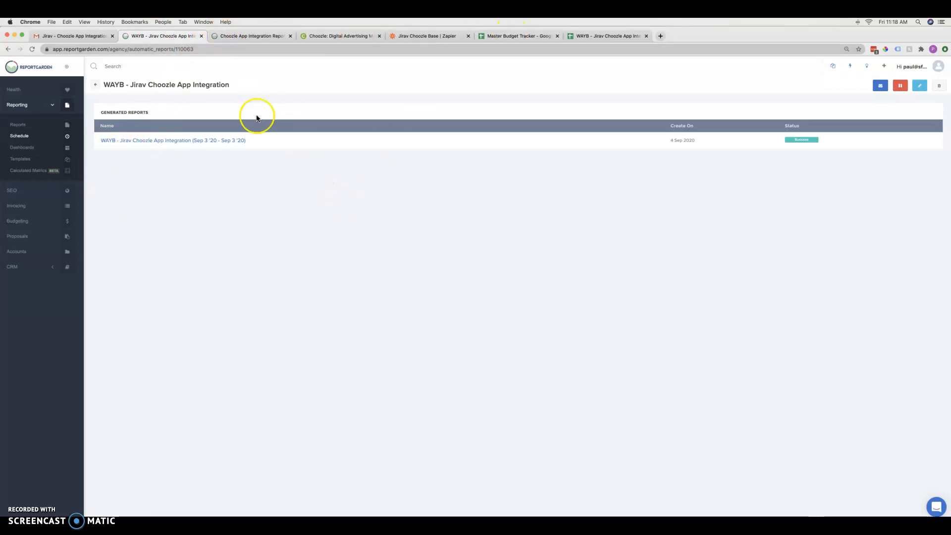
{"action": "left_click", "coordinate": [180, 174]}
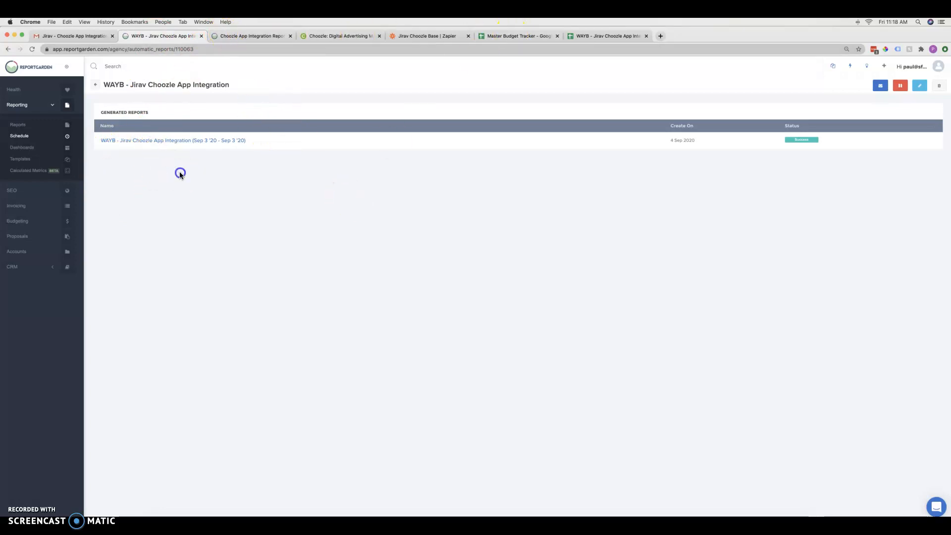
{"action": "left_click", "coordinate": [143, 96]}
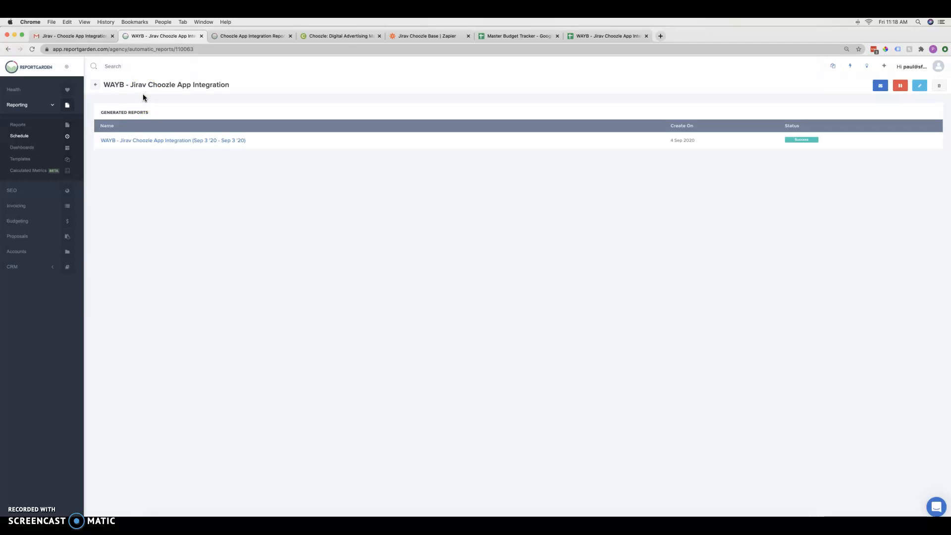
Open the scheduled reports list and search the page for "choozle"
{"action": "left_click", "coordinate": [30, 136]}
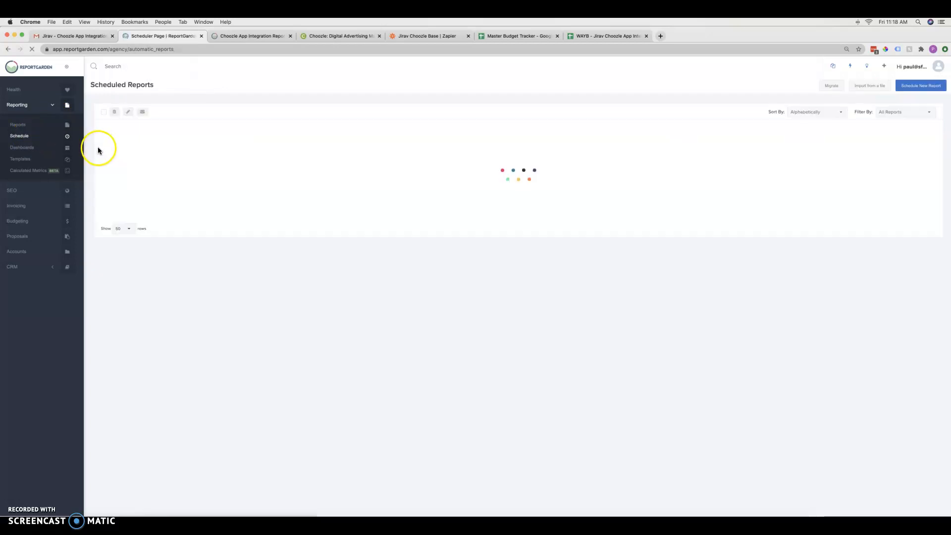
{"action": "key", "text": "super+f"}
{"action": "type", "text": "choozle"}
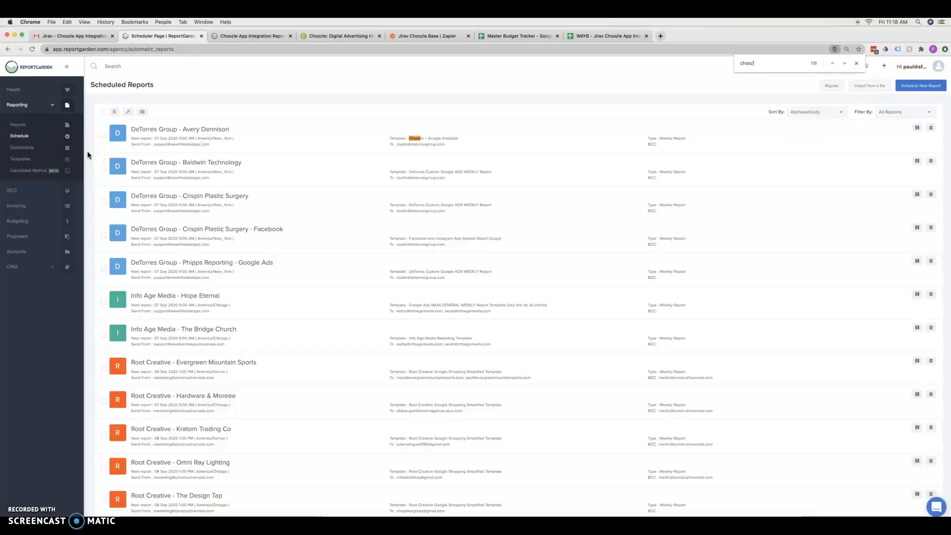
{"action": "key", "text": "Return"}
{"action": "left_click", "coordinate": [259, 385]}
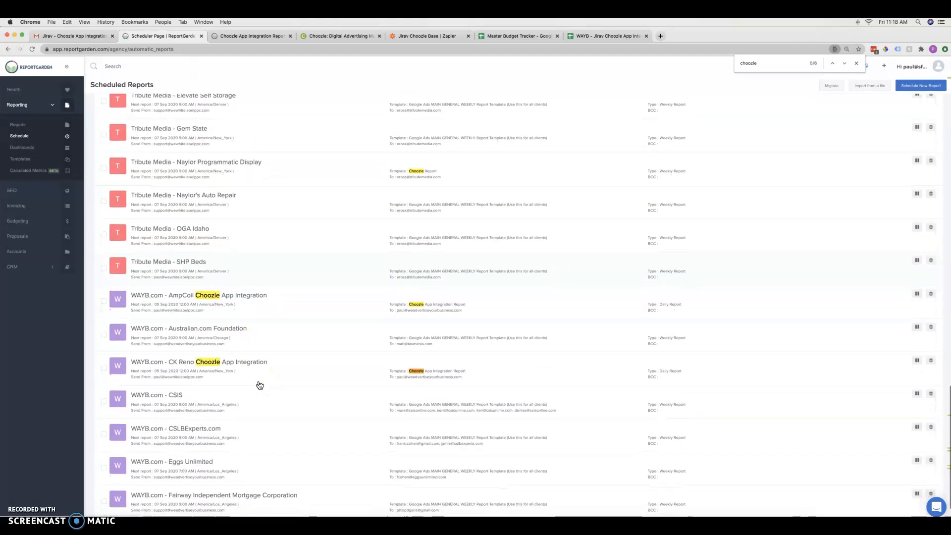
{"action": "key", "text": "super+shift+g"}
{"action": "scroll", "coordinate": [280, 294], "scroll_direction": "down", "scroll_amount": 15}
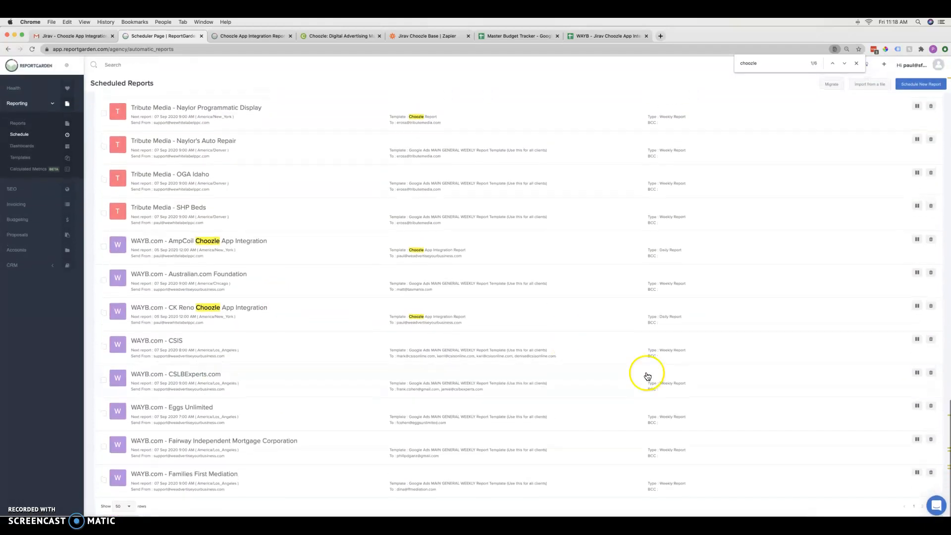
Repeat the "choozle" search on the next page of scheduled reports and open a generated report of WAYB.com - Jesamondo Salon & Spa
{"action": "left_click", "coordinate": [921, 509]}
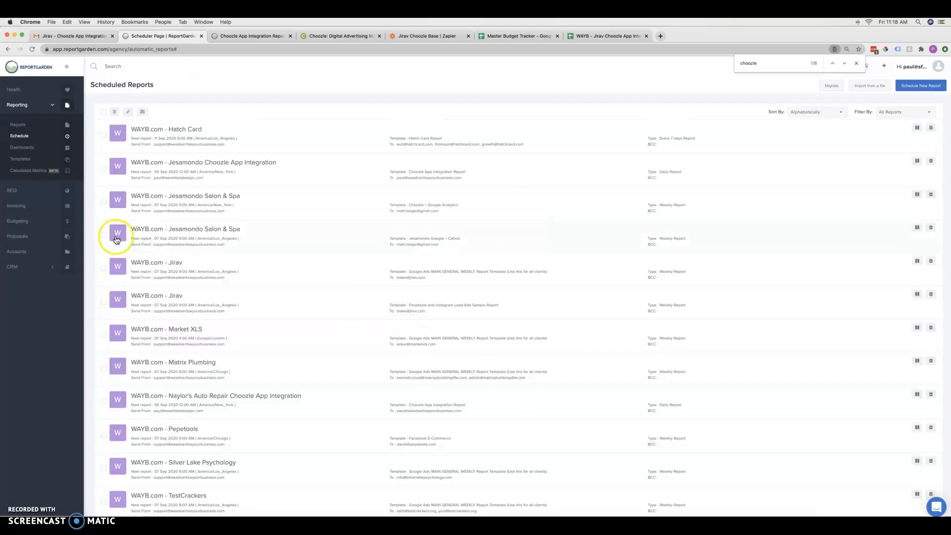
{"action": "key", "text": "super+f"}
{"action": "key", "text": "Return"}
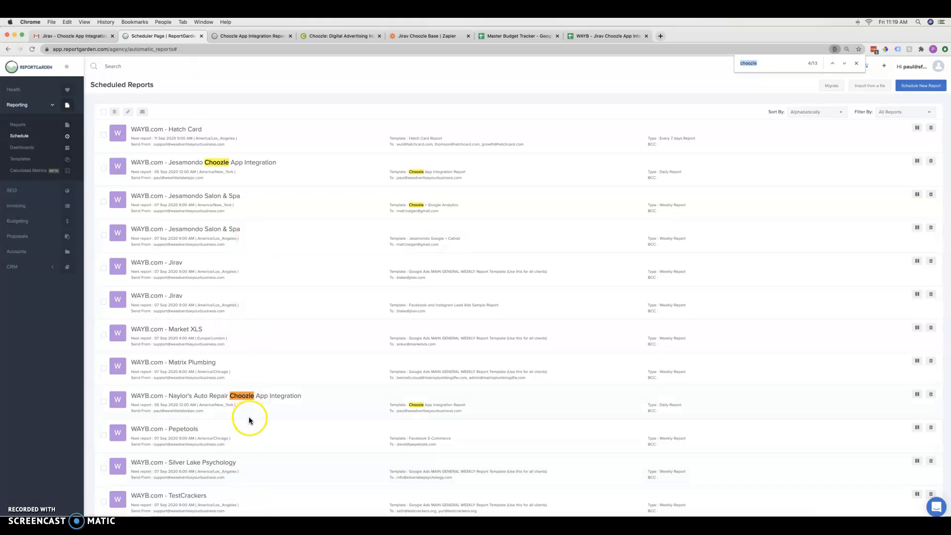
{"action": "left_click", "coordinate": [261, 203]}
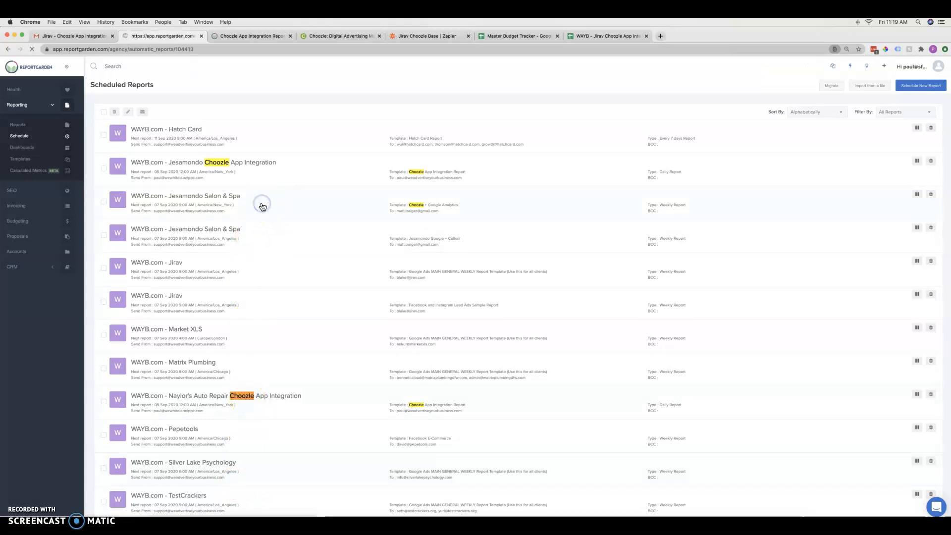
{"action": "left_click", "coordinate": [144, 140]}
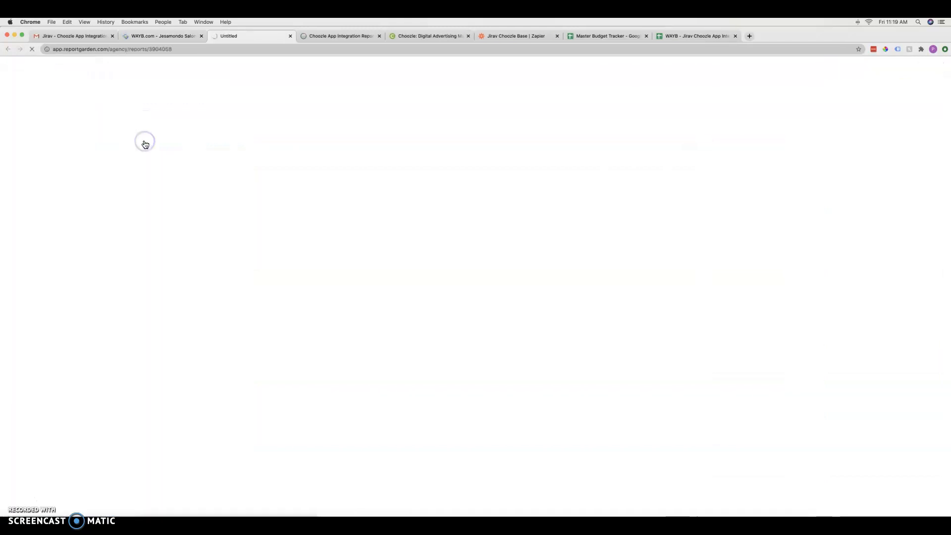